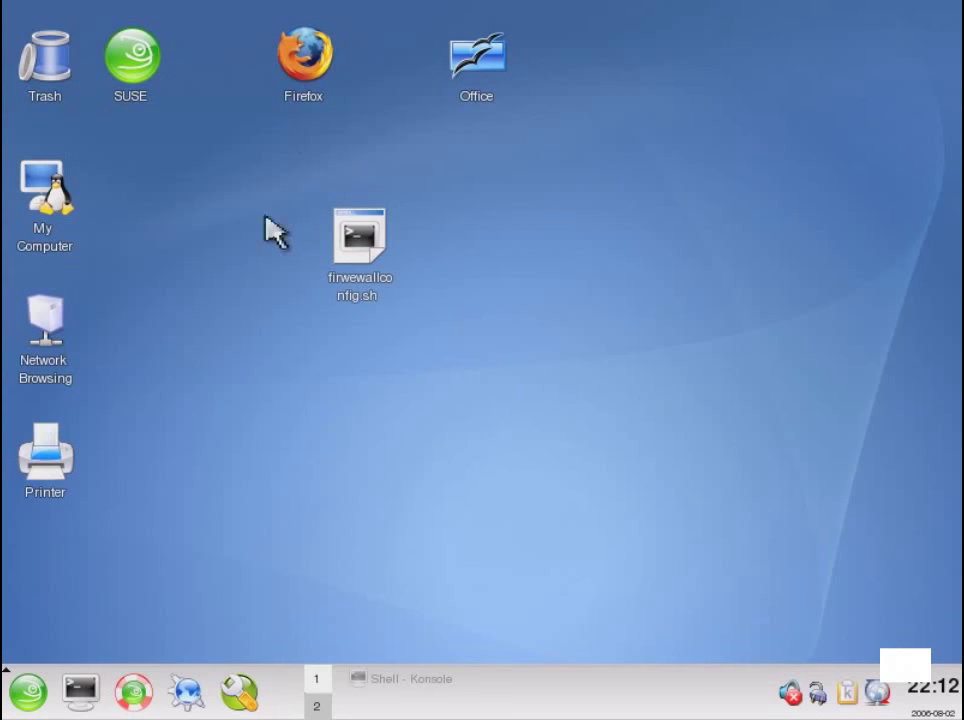
Move the firwewallconfig.sh icon below the Office icon on the desktop and open the script in KWrite
drag(388, 254, 497, 260)
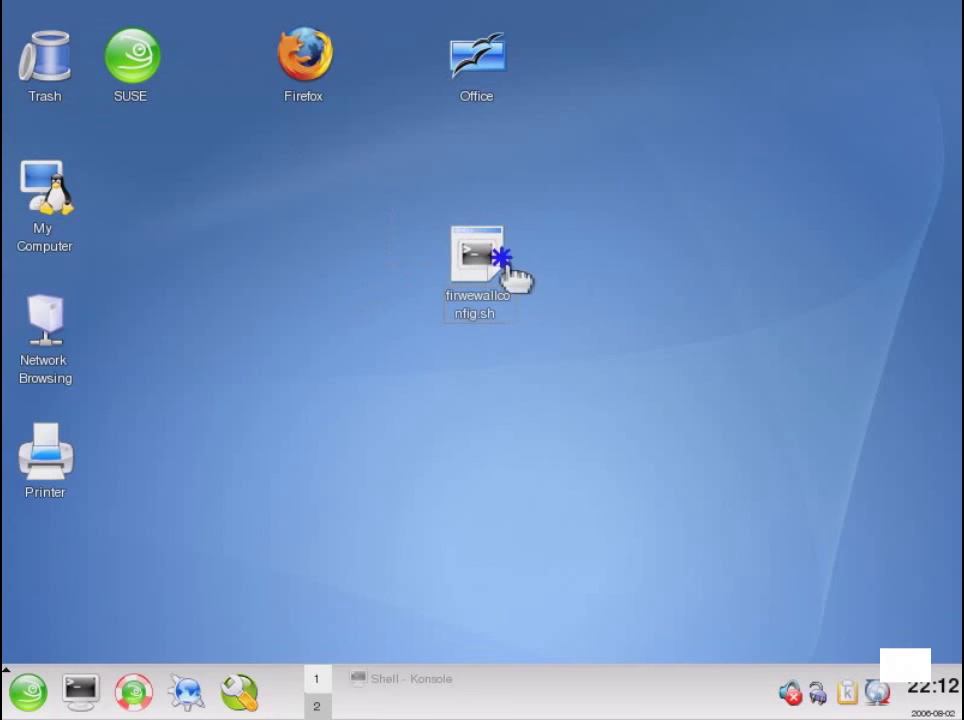
right_click(502, 259)
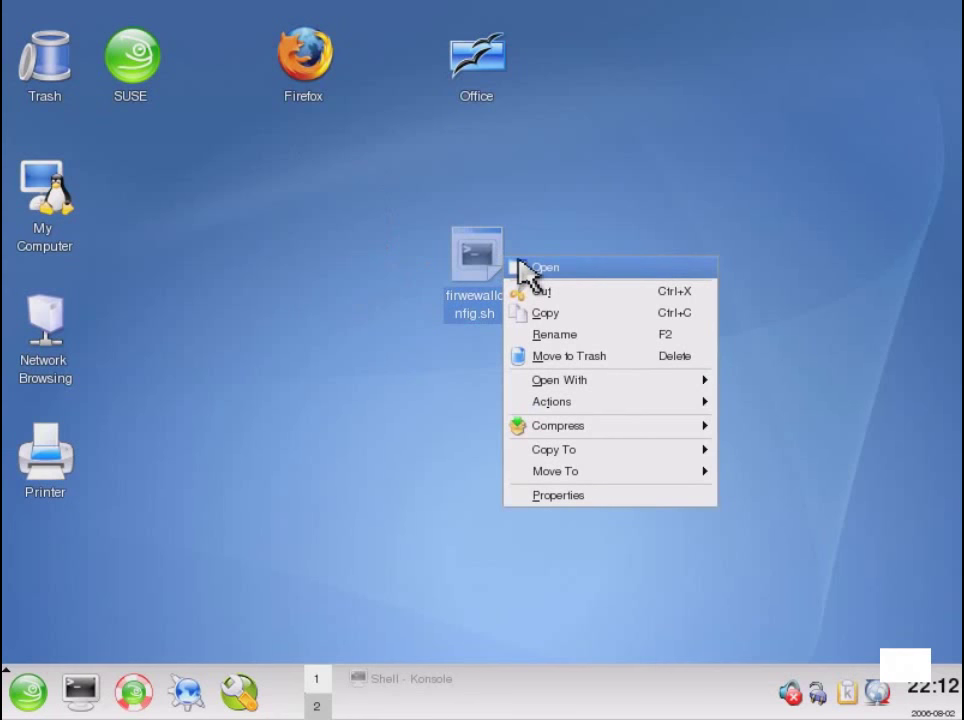
mouse_move(603, 388)
click(750, 385)
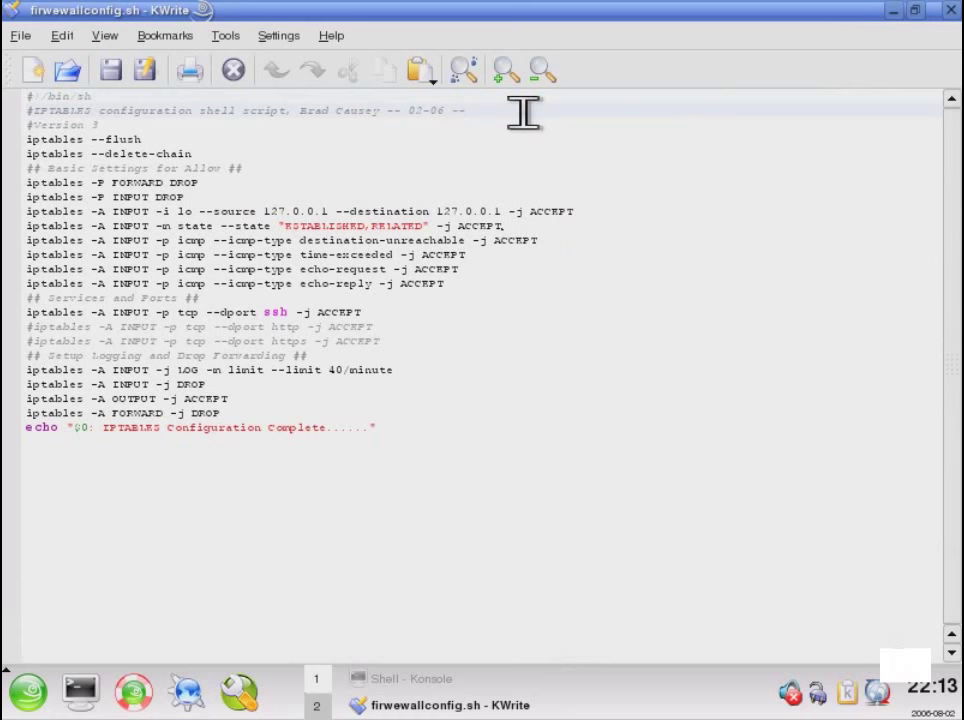
Enlarge the script's text in the editor by four zoom levels
click(506, 72)
click(507, 80)
click(507, 80)
click(507, 80)
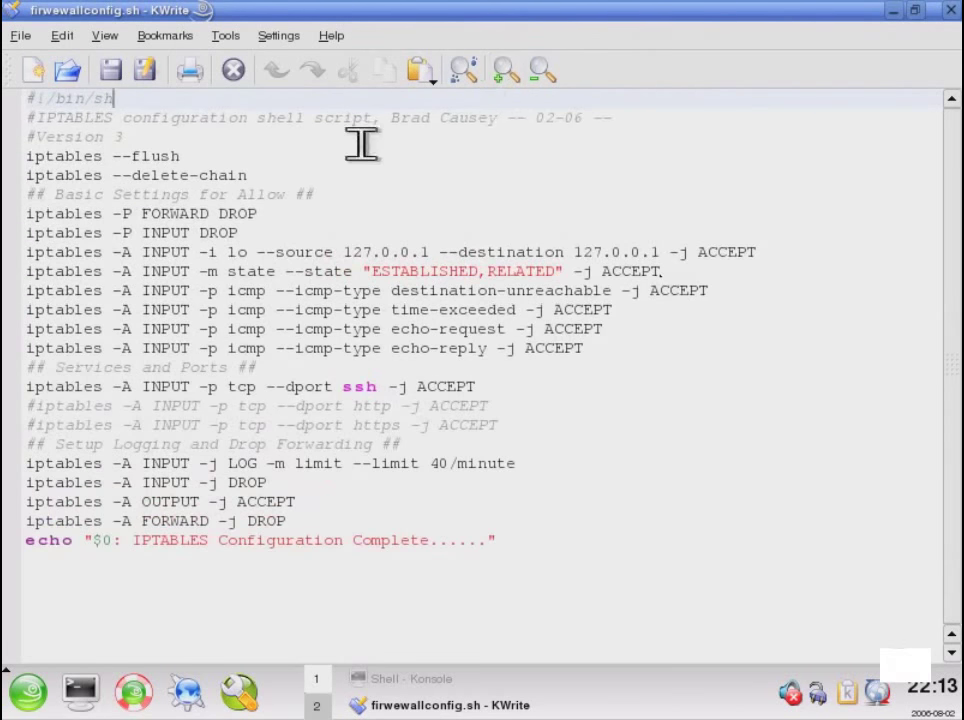
Examine the overall structure of the script, highlighting the iptables commands from --flush through the final FORWARD rule
click(346, 181)
key(Up)
drag(45, 214, 270, 214)
click(274, 217)
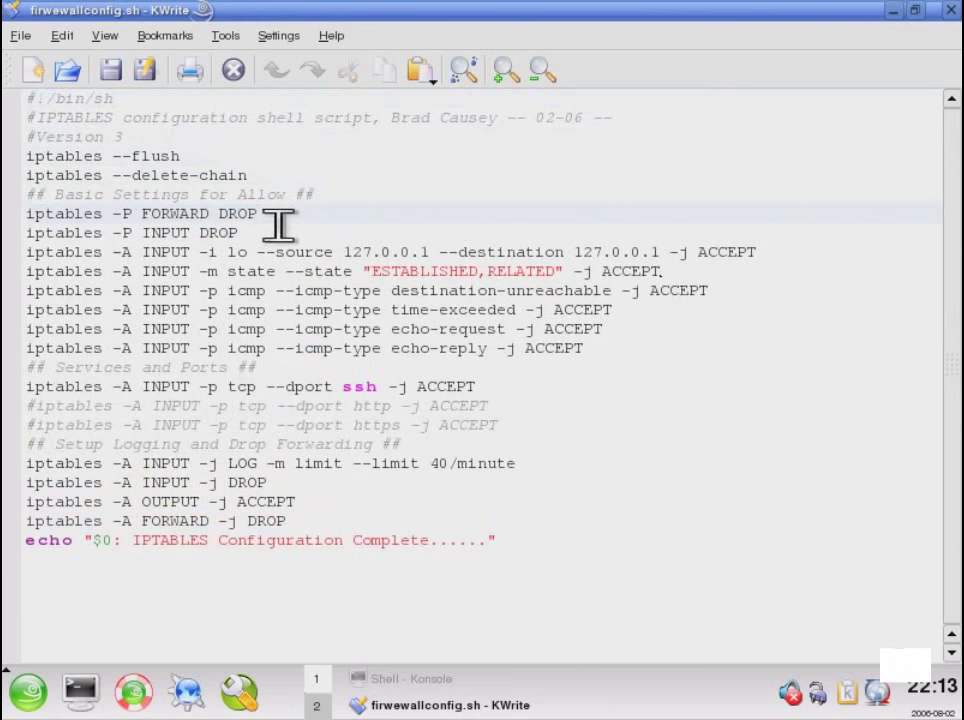
click(190, 160)
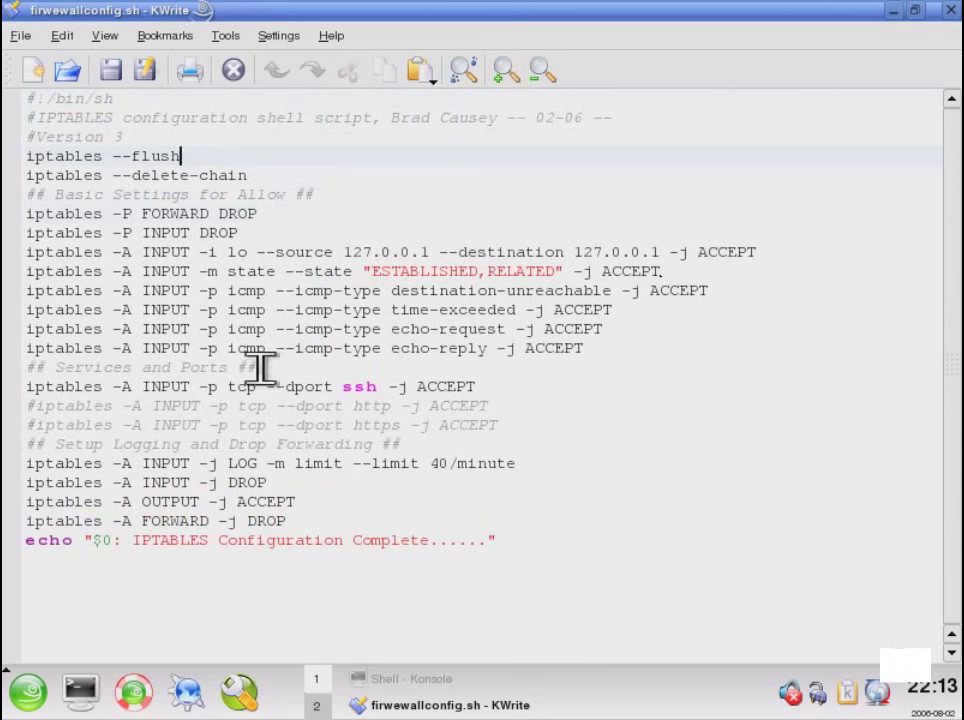
drag(27, 156, 465, 516)
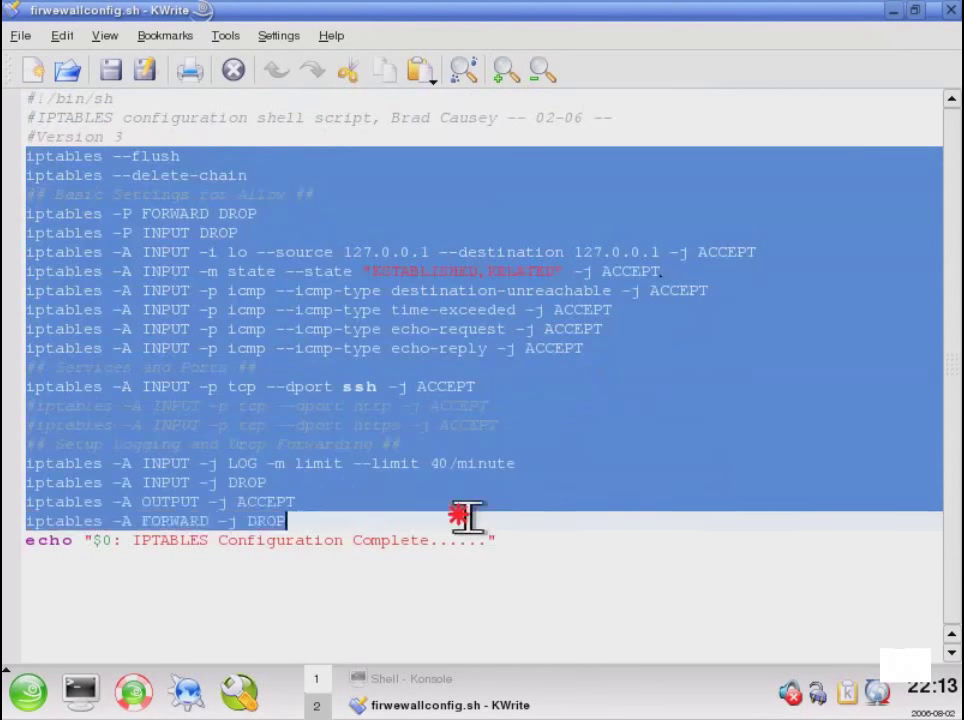
click(288, 178)
click(237, 157)
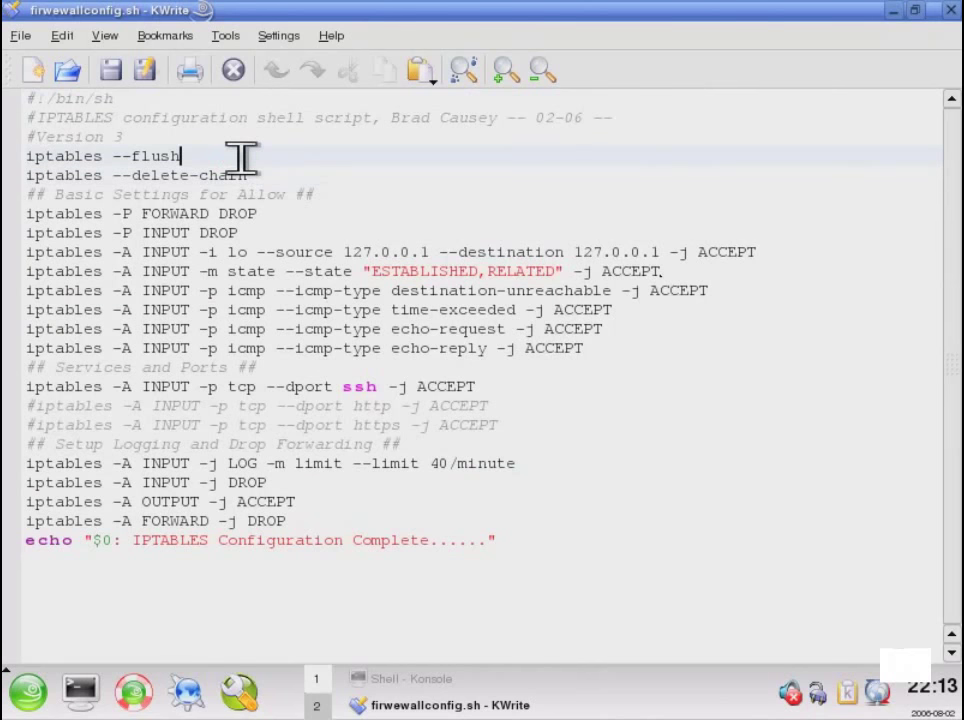
Examine the script header, the --flush and --delete-chain commands, and the FORWARD DROP policy line
click(214, 145)
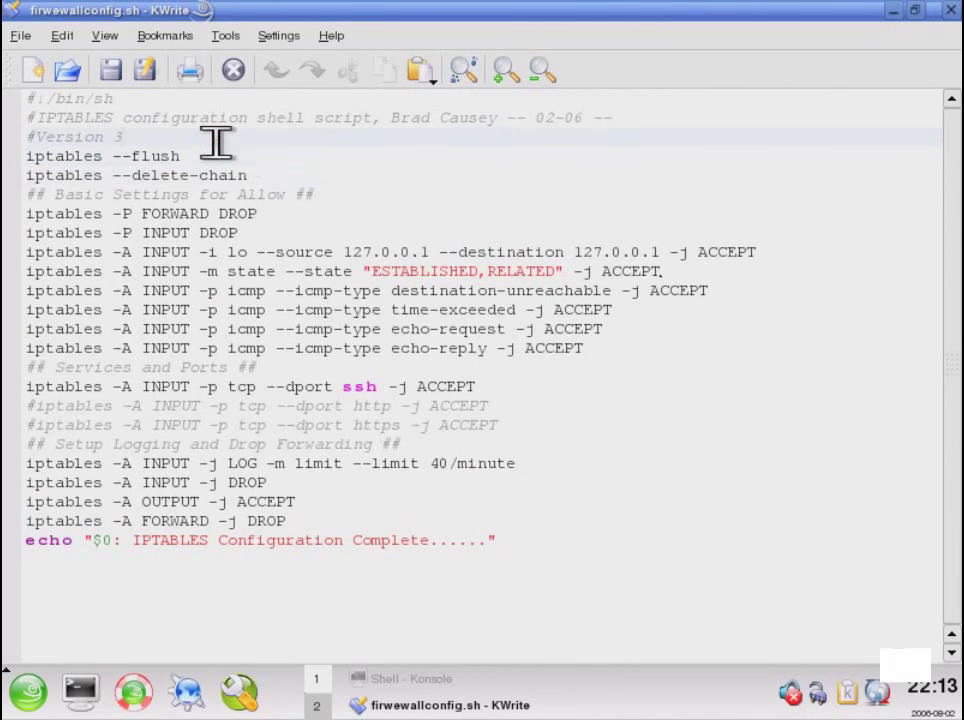
click(158, 102)
click(204, 157)
click(258, 175)
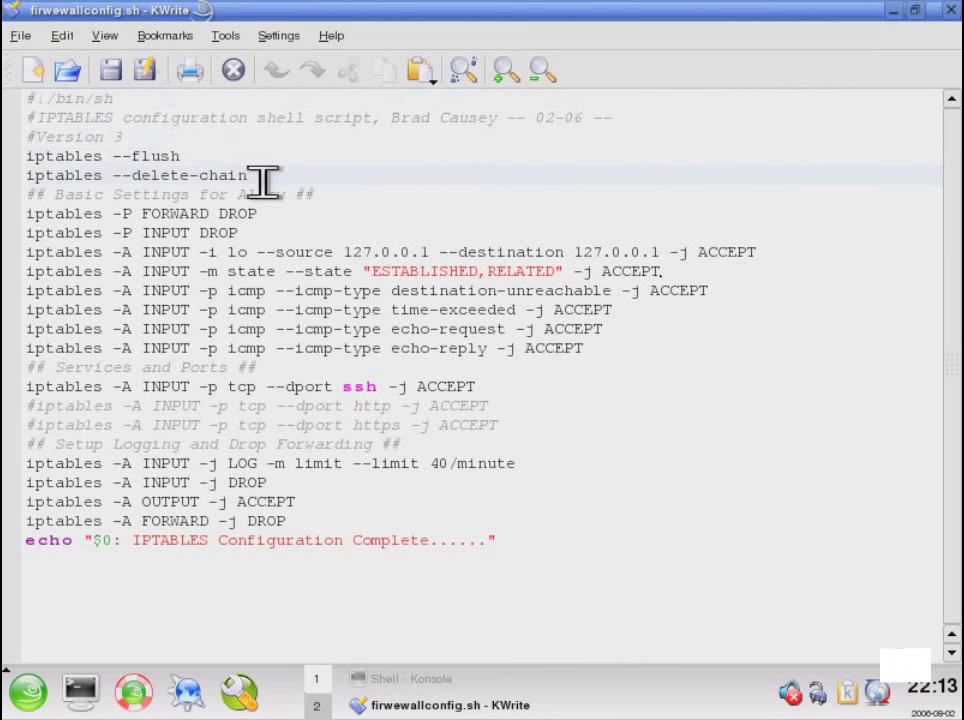
drag(280, 176, 13, 160)
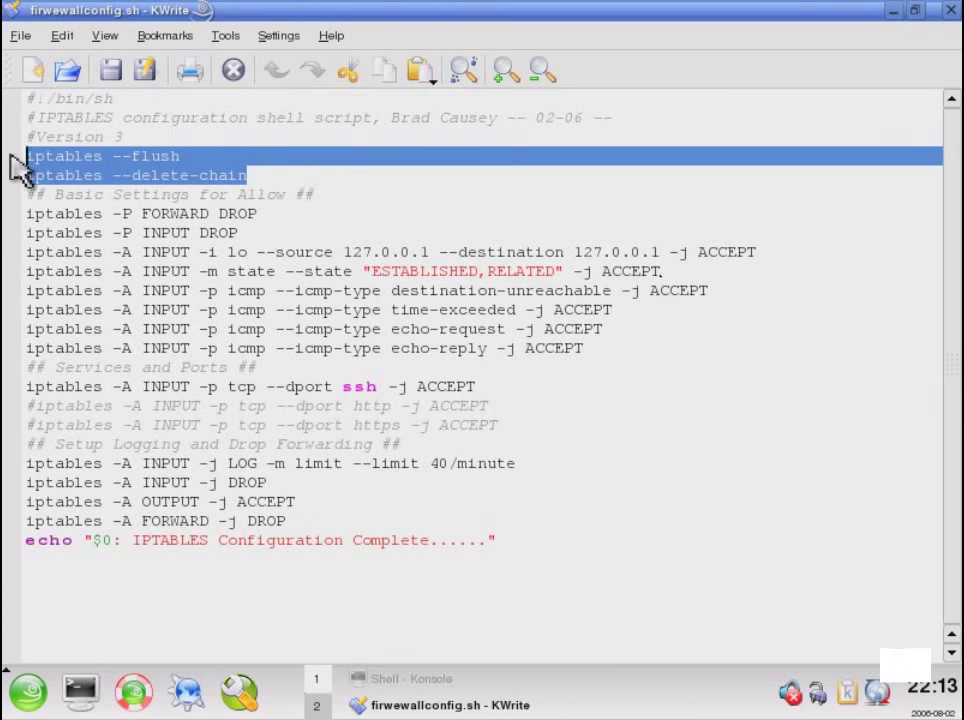
click(280, 211)
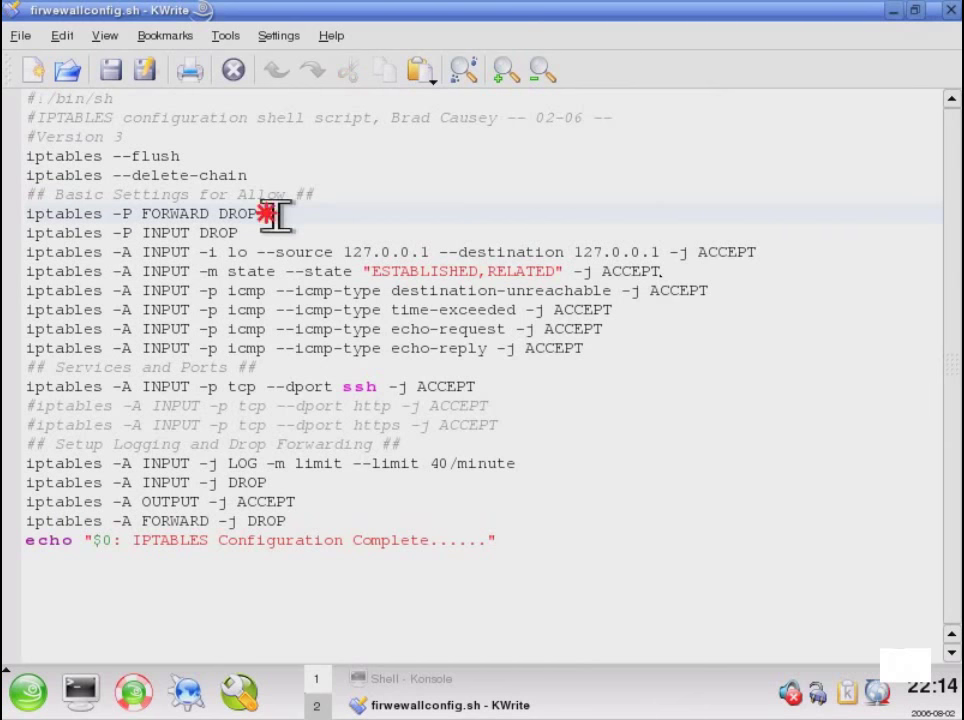
drag(273, 212, 27, 213)
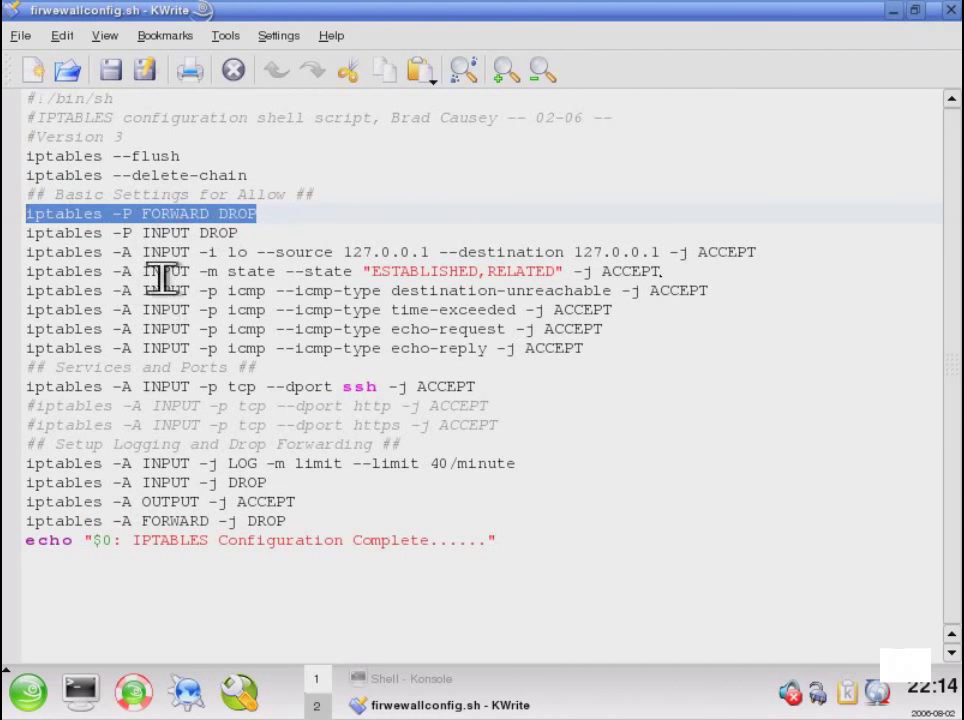
click(262, 218)
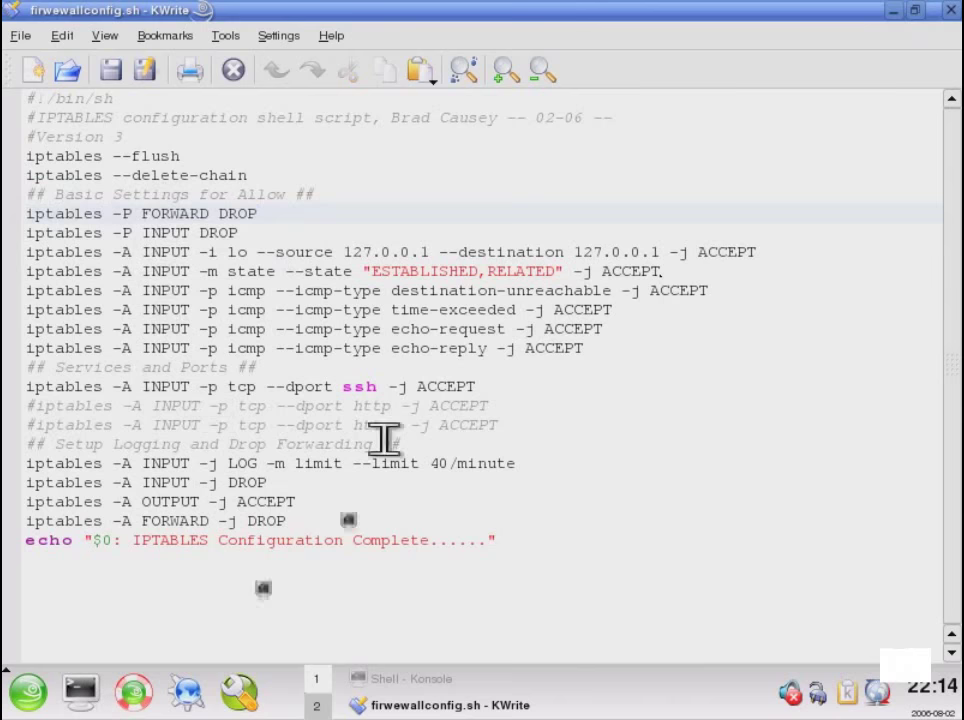
Run iptables --help in a new Konsole window and examine the append, delete and policy options in the command list
drag(236, 16, 465, 142)
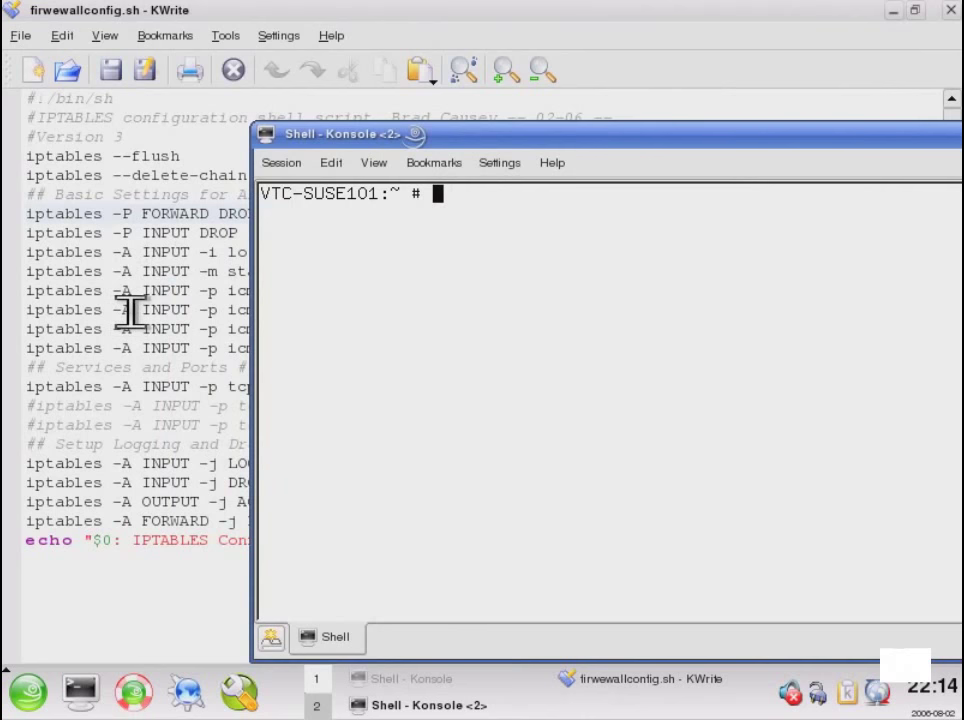
text(iptables --help)
key(Return)
scroll(478, 350, up, 4)
scroll(478, 350, up, 7)
drag(505, 302, 330, 302)
drag(507, 320, 322, 320)
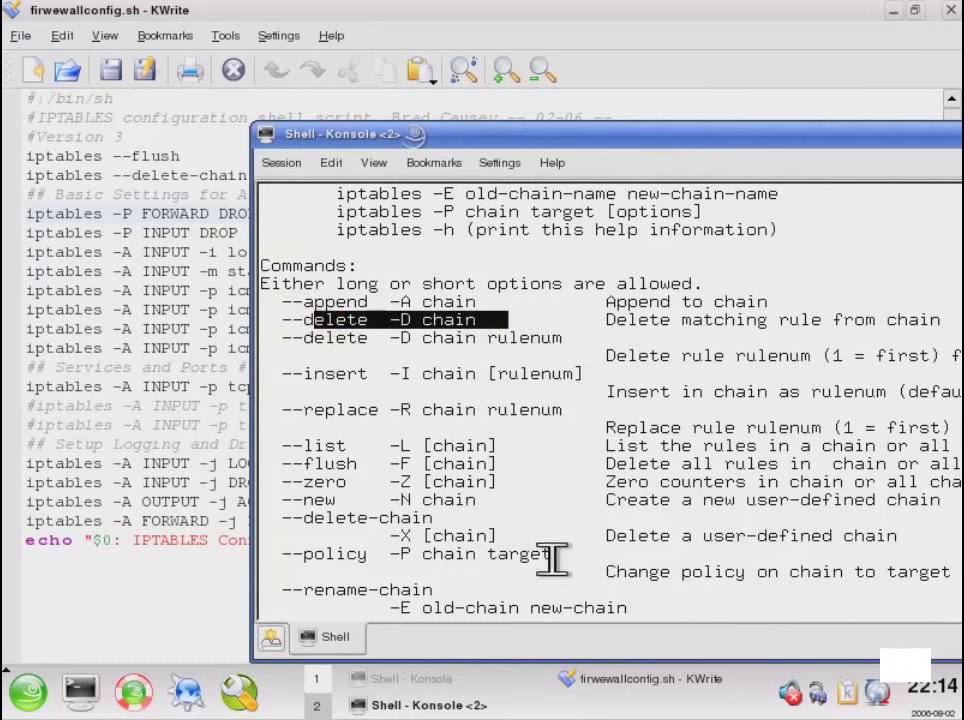
drag(566, 559, 284, 556)
Return to the script in KWrite and examine the default -P FORWARD DROP and -P INPUT DROP policies
click(233, 14)
drag(269, 211, 137, 213)
click(248, 214)
drag(254, 234, 112, 240)
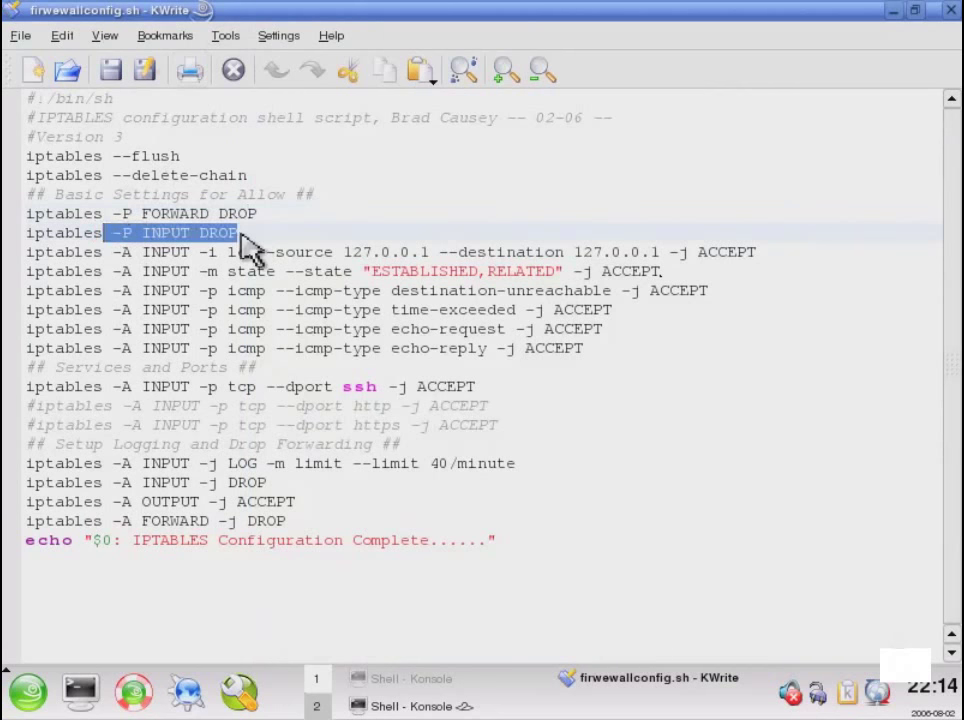
click(250, 234)
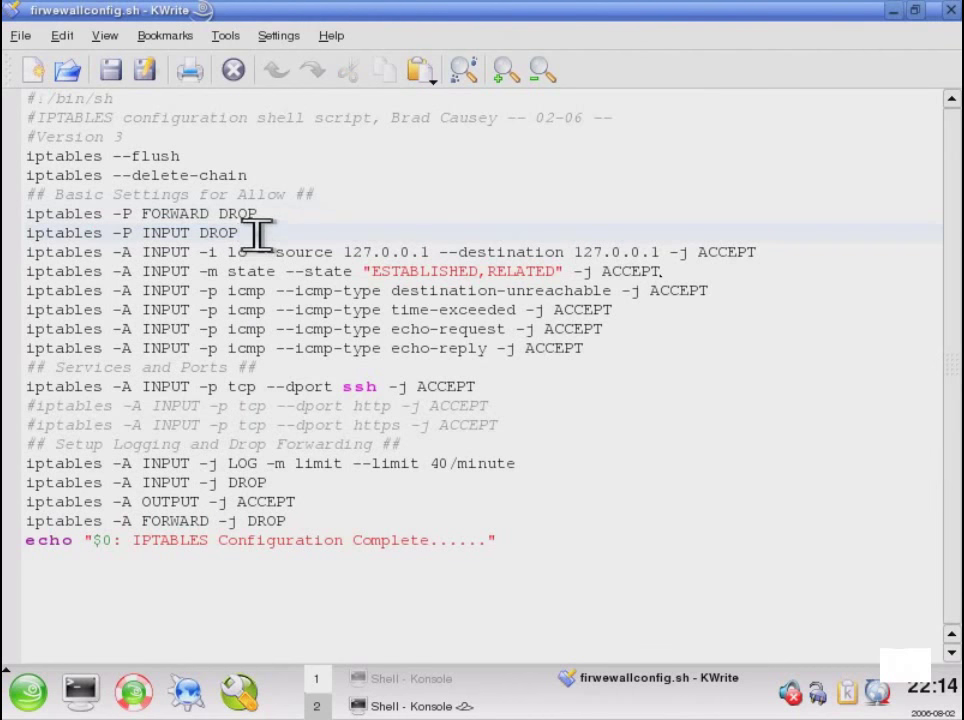
Examine the loopback rule for 127.0.0.1 and the rule that accepts ESTABLISHED,RELATED connections
click(770, 254)
drag(779, 252, 216, 238)
click(250, 252)
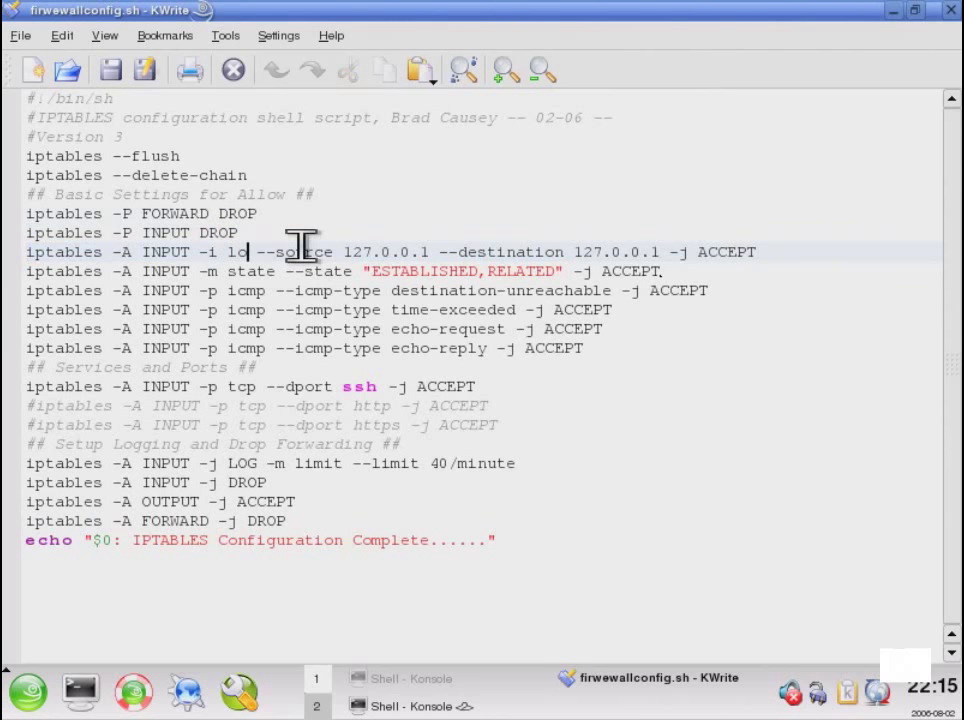
drag(693, 269, 32, 269)
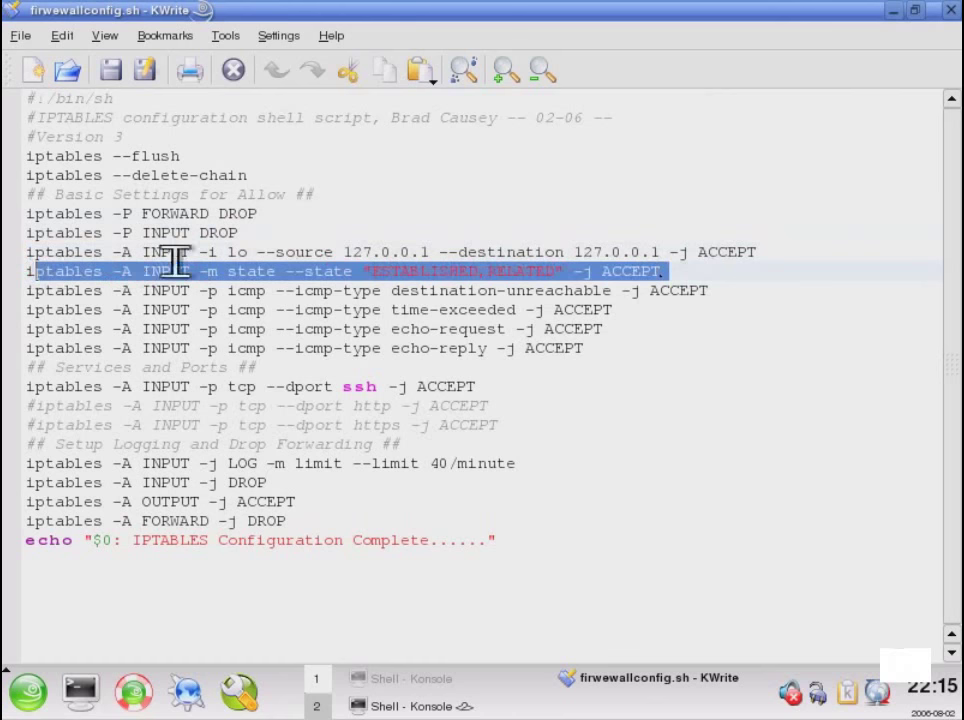
click(170, 262)
drag(684, 267, 75, 271)
click(472, 288)
click(690, 277)
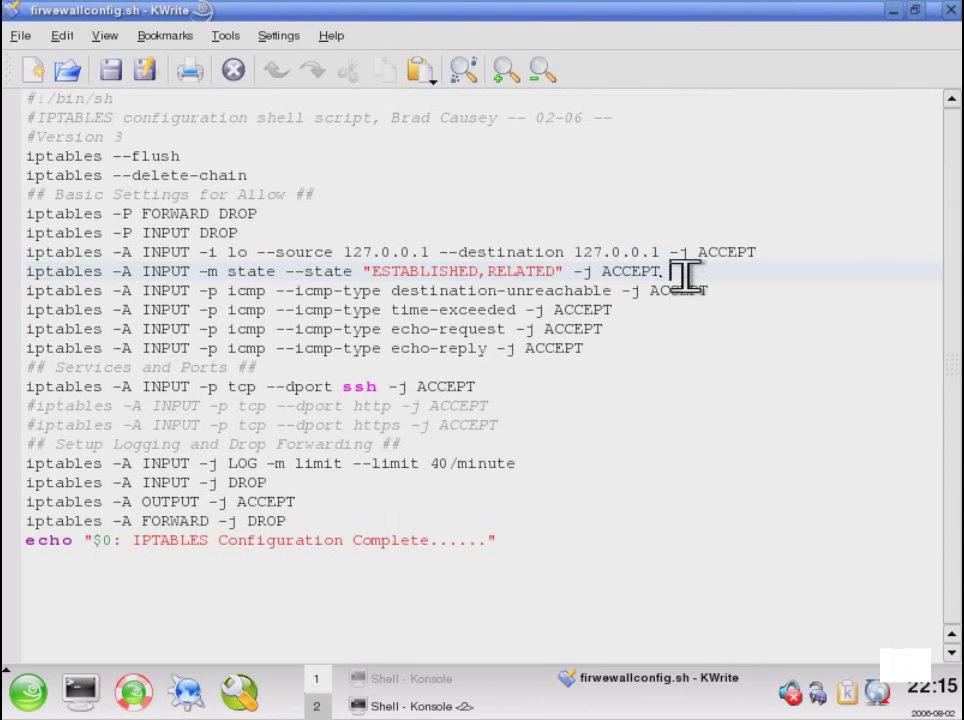
key(BackSpace)
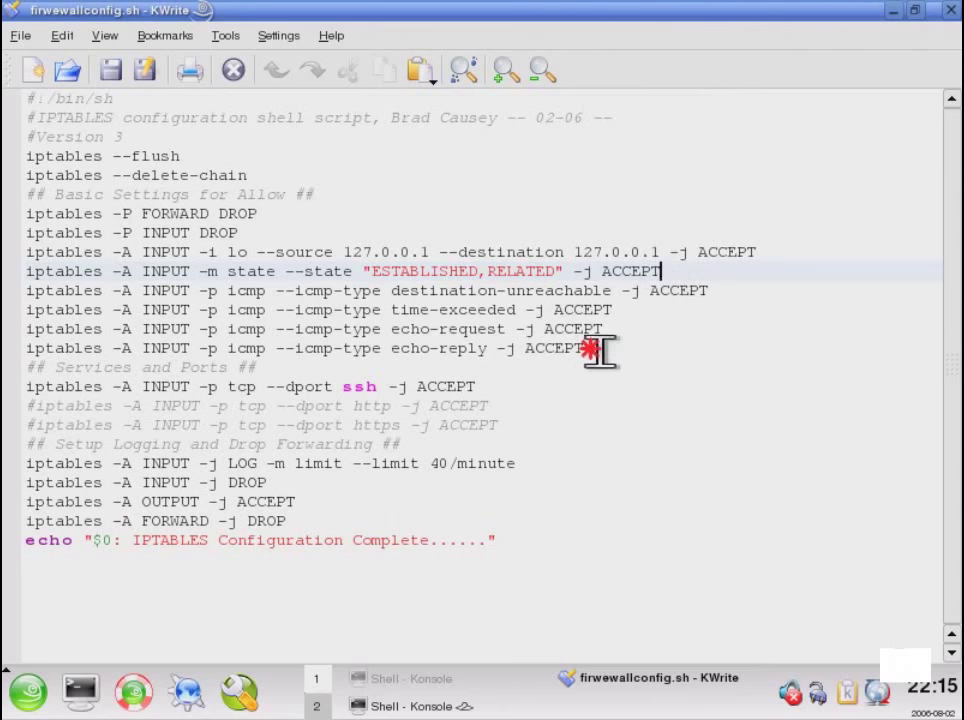
Examine the four ICMP accept rules, including the -p icmp protocol option and each --icmp-type value
drag(598, 350, 12, 286)
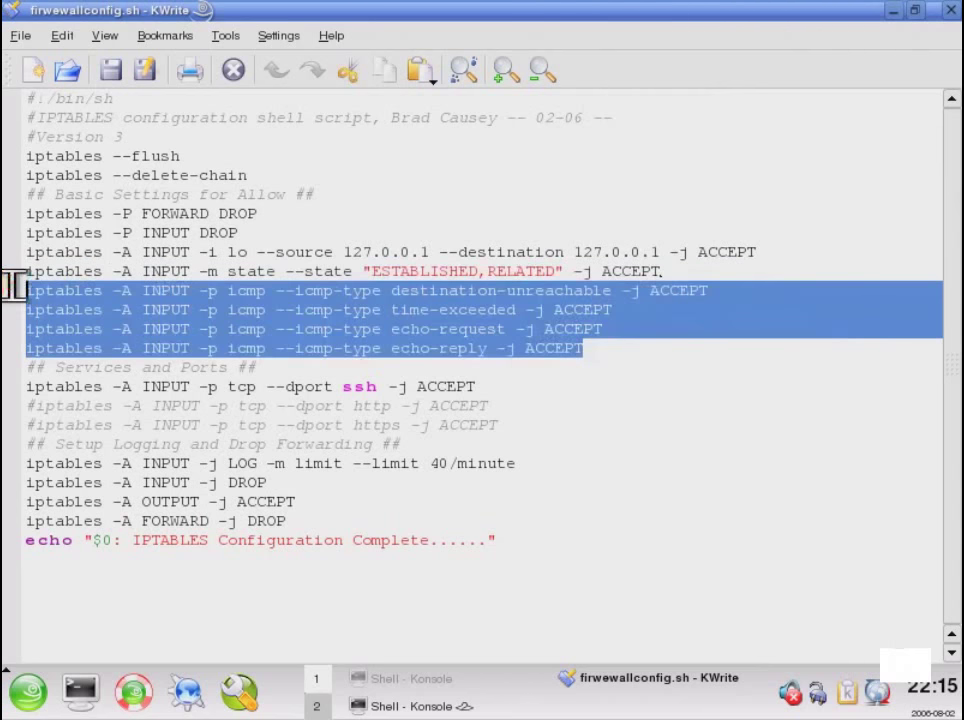
click(52, 254)
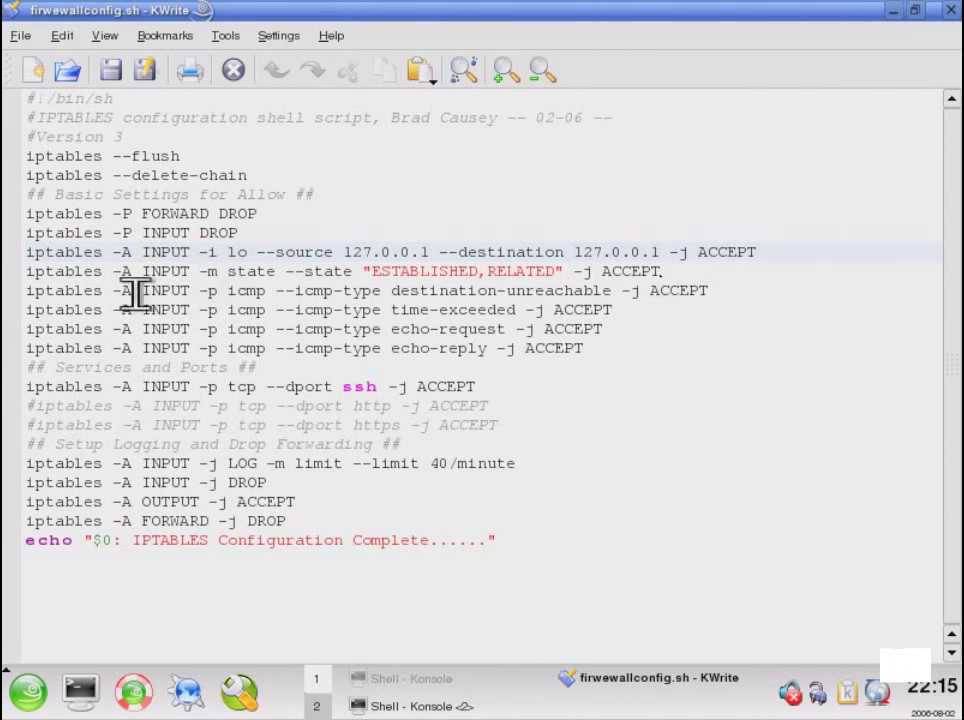
drag(122, 290, 262, 291)
click(217, 296)
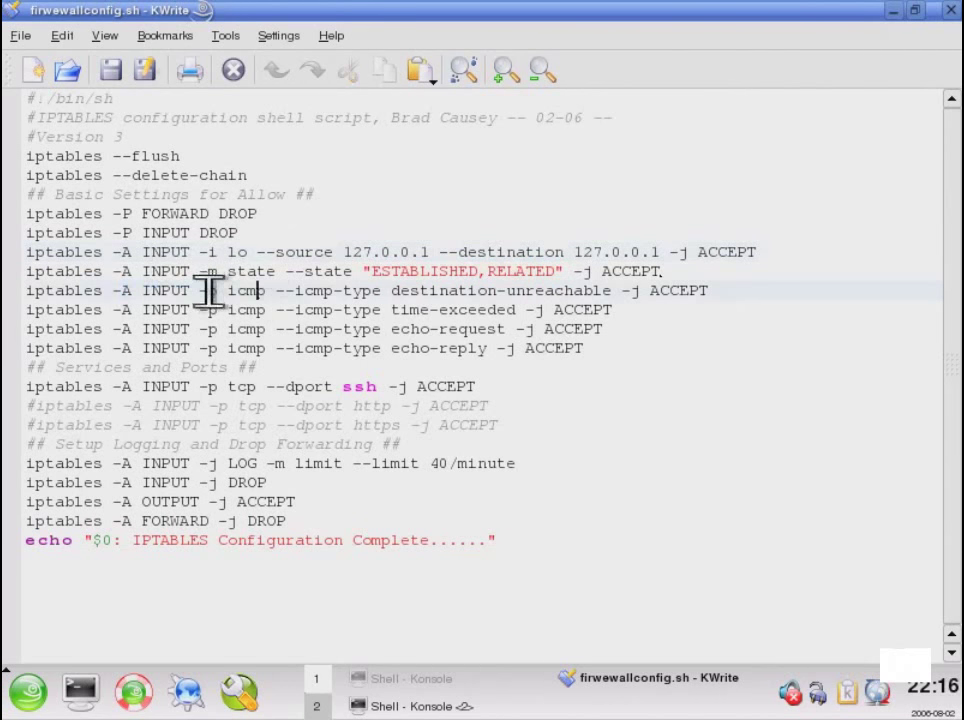
drag(200, 291, 266, 291)
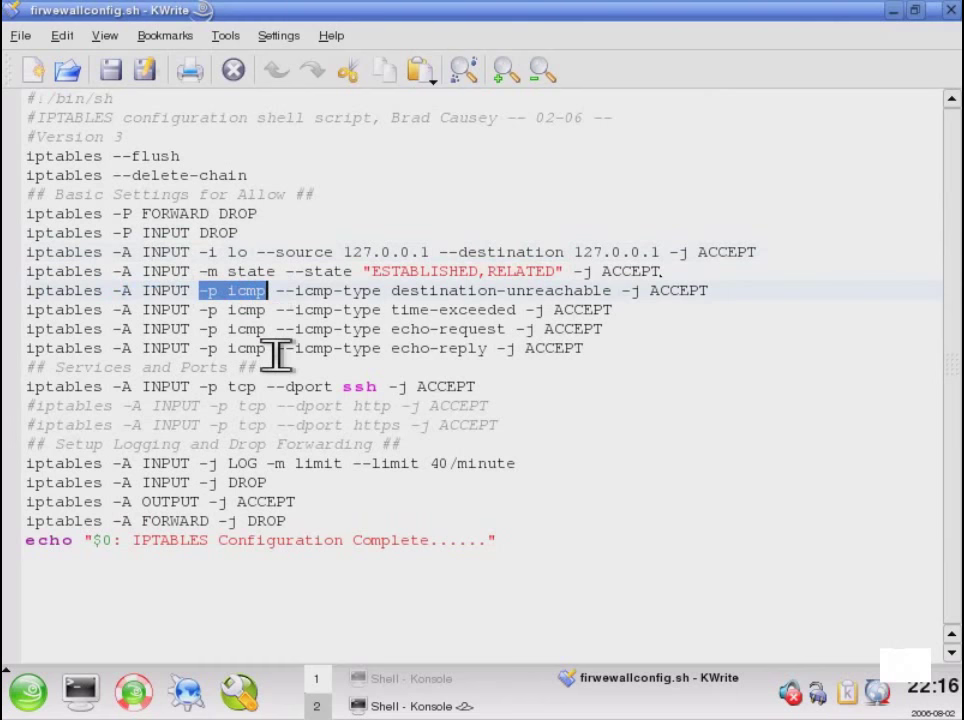
double_click(243, 290)
drag(277, 290, 583, 289)
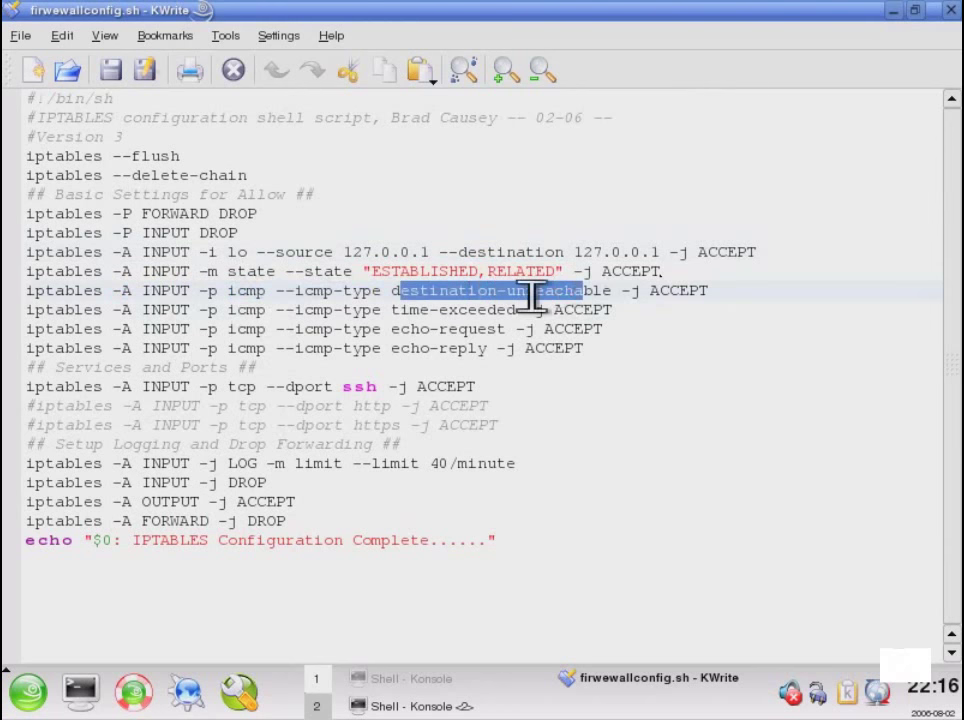
drag(401, 310, 512, 311)
click(500, 318)
click(488, 348)
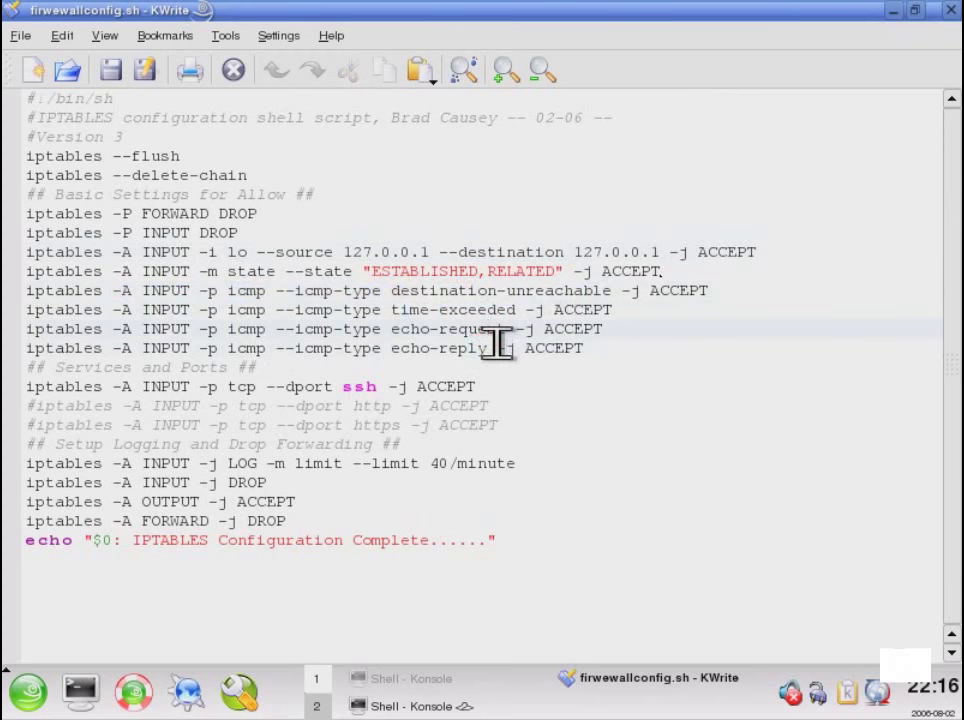
drag(620, 346, 28, 293)
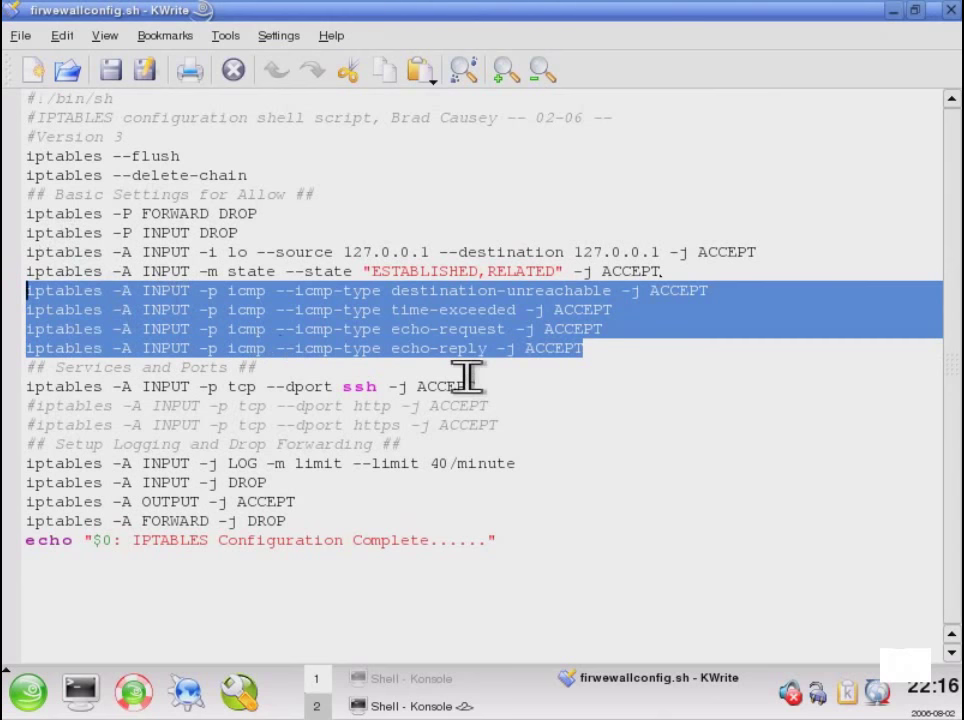
Examine the Services and Ports section, covering the ssh rule and the commented-out http and https rules
drag(381, 366, 33, 357)
triple_click(252, 350)
click(273, 366)
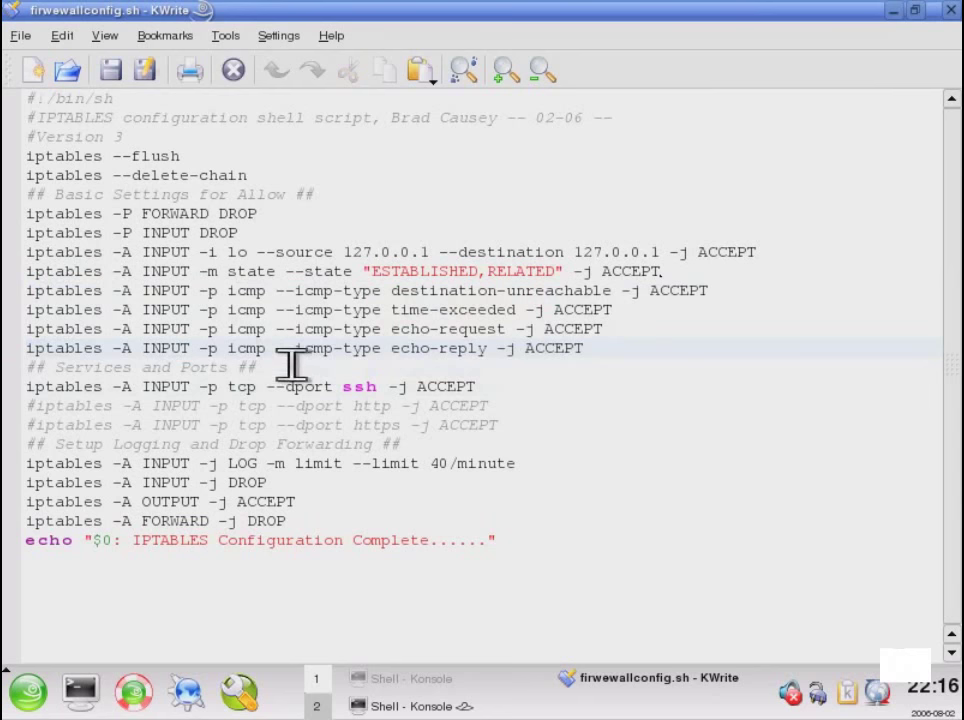
click(286, 369)
click(501, 390)
drag(544, 424, 82, 406)
click(277, 406)
click(518, 426)
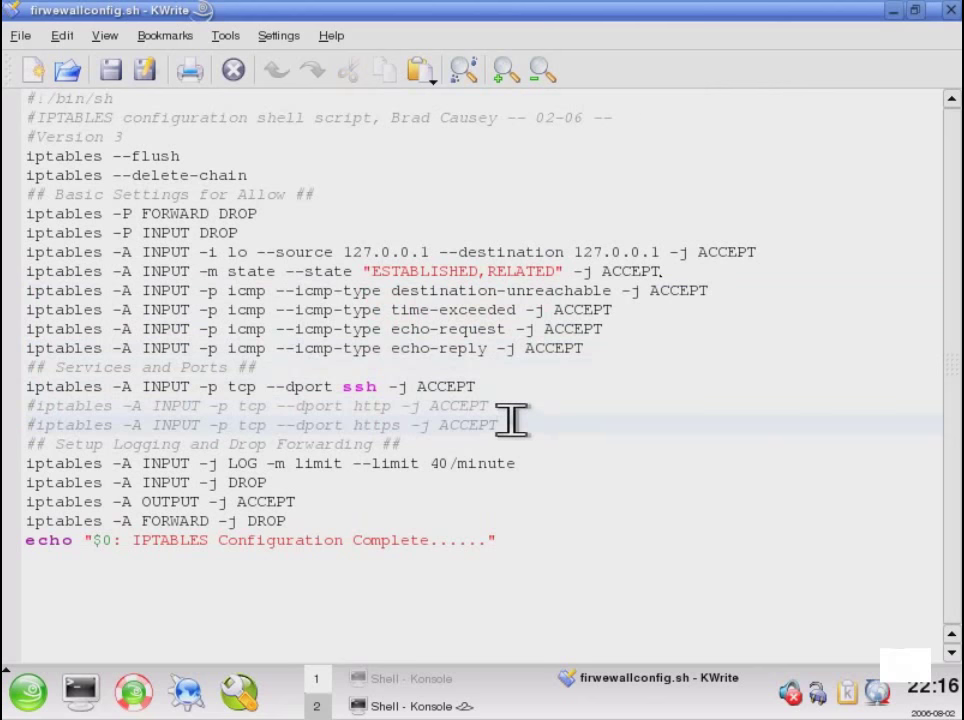
Compare the ssh accept rule with the INPUT DROP policy and the preceding ICMP, connection-state and loopback rules
drag(241, 233, 93, 233)
click(250, 240)
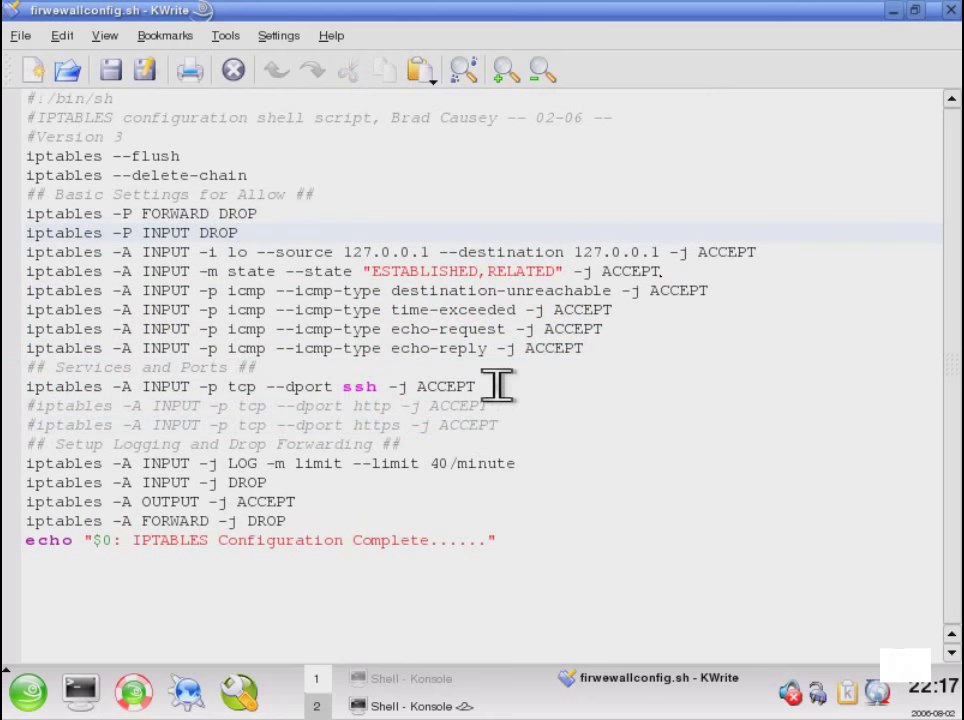
drag(478, 387, 20, 383)
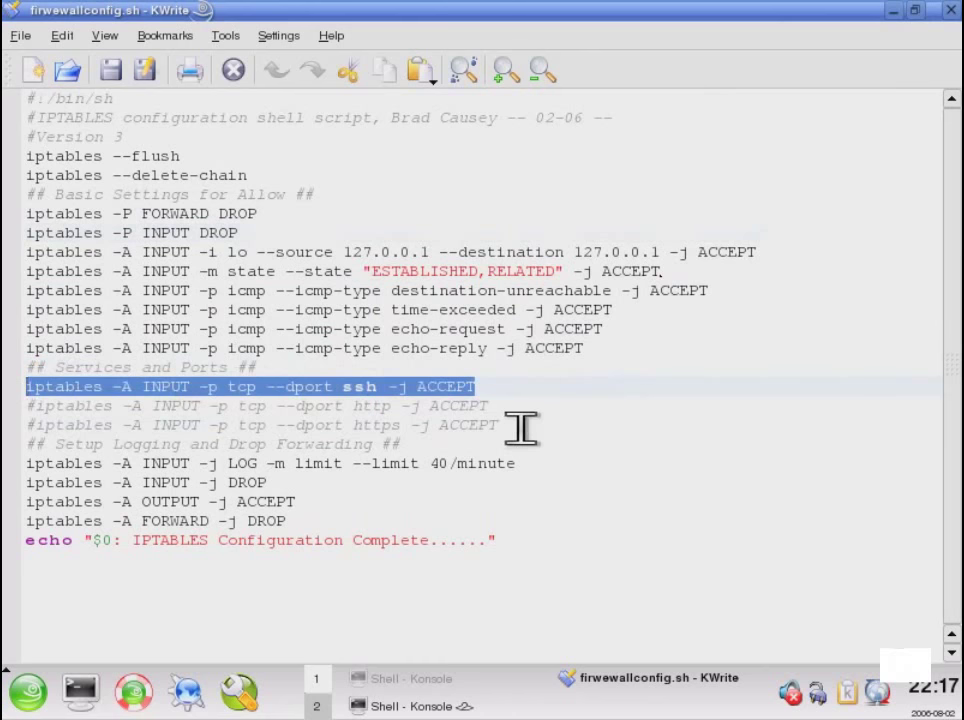
click(527, 344)
drag(618, 344, 207, 300)
click(207, 300)
drag(280, 271, 670, 271)
drag(324, 252, 670, 252)
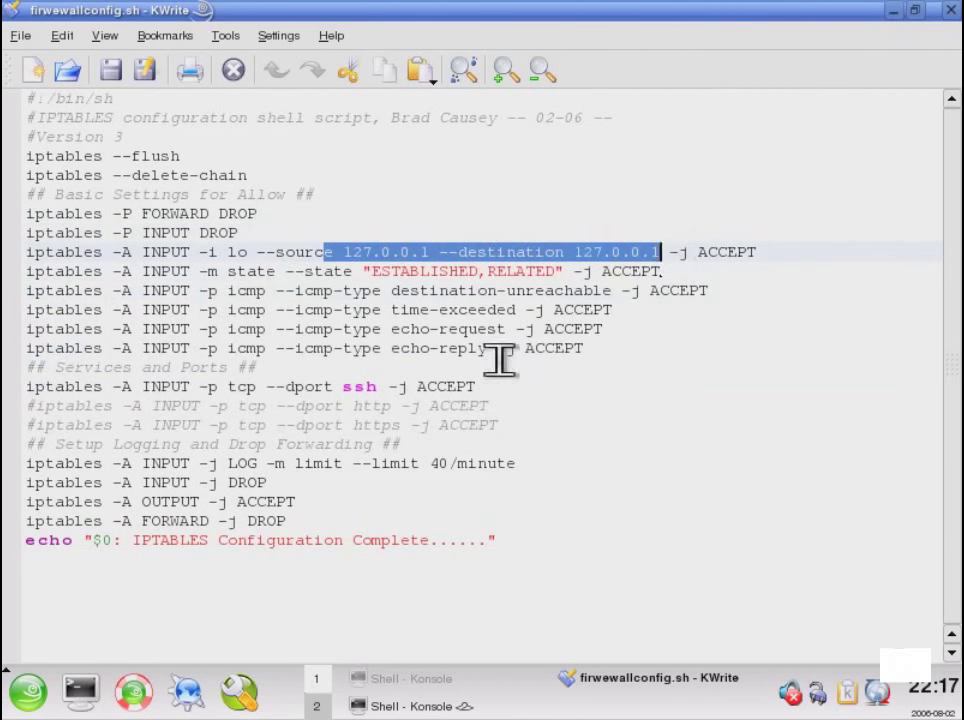
drag(477, 387, 26, 387)
click(480, 388)
drag(121, 387, 484, 388)
click(495, 388)
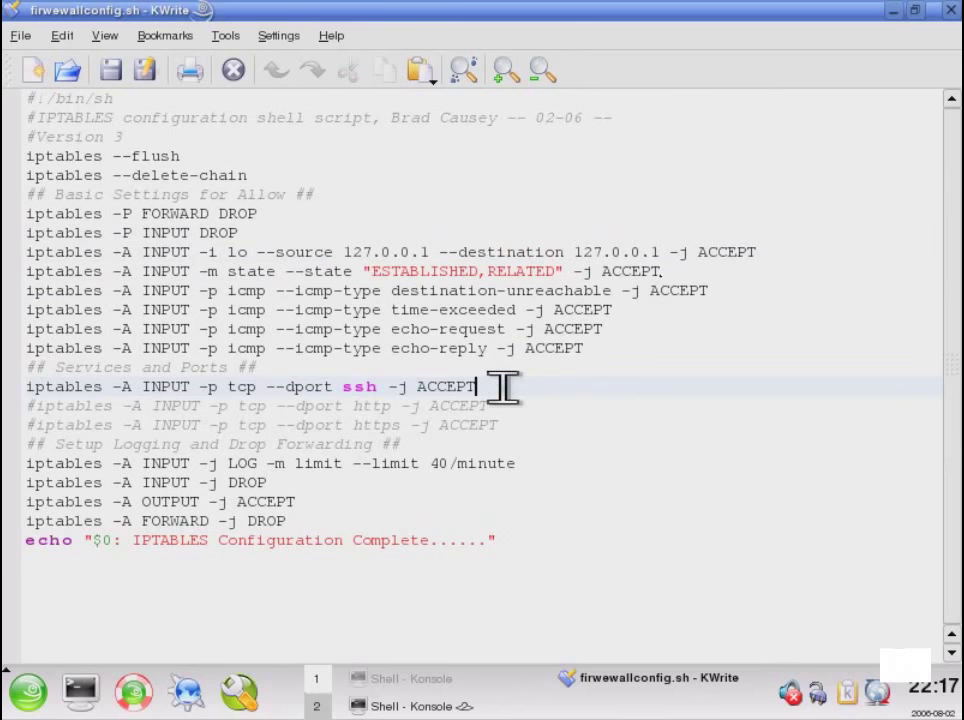
Comment out the ssh accept rule with # and restore it as an active rule
click(26, 387)
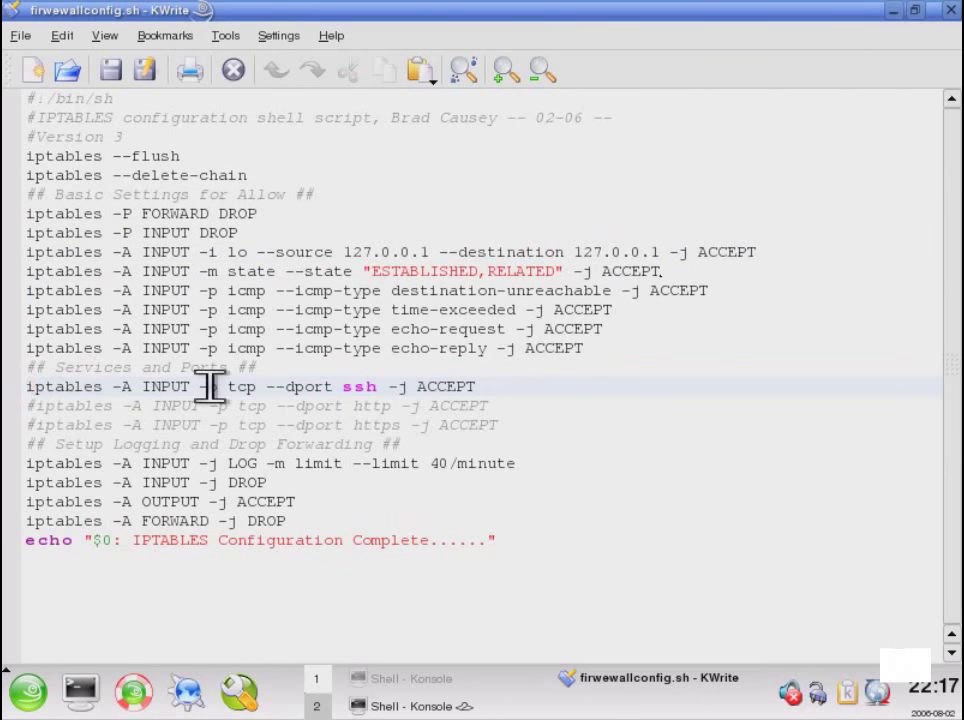
text(#)
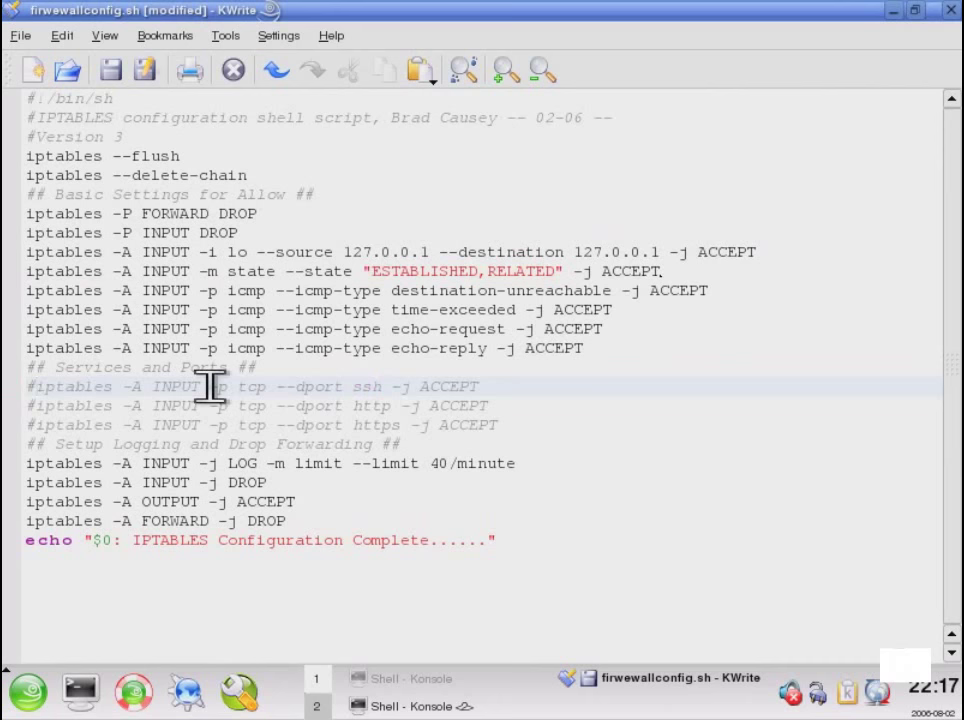
key(BackSpace)
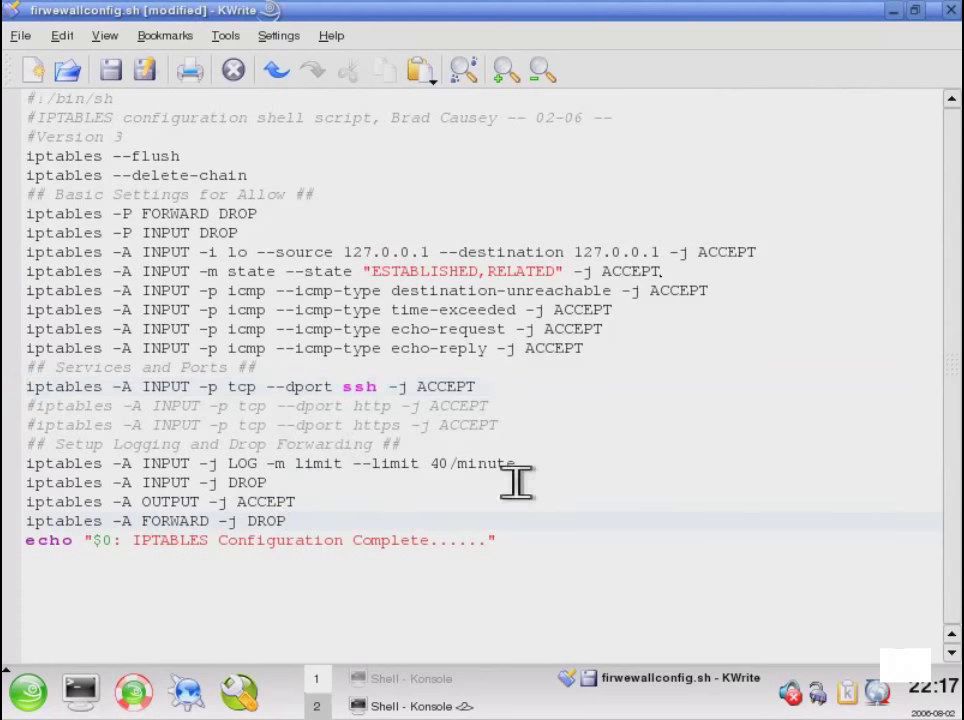
Examine the INPUT LOG rule with its 40/minute limit and the INPUT DROP rule that follows it
drag(538, 469, 11, 460)
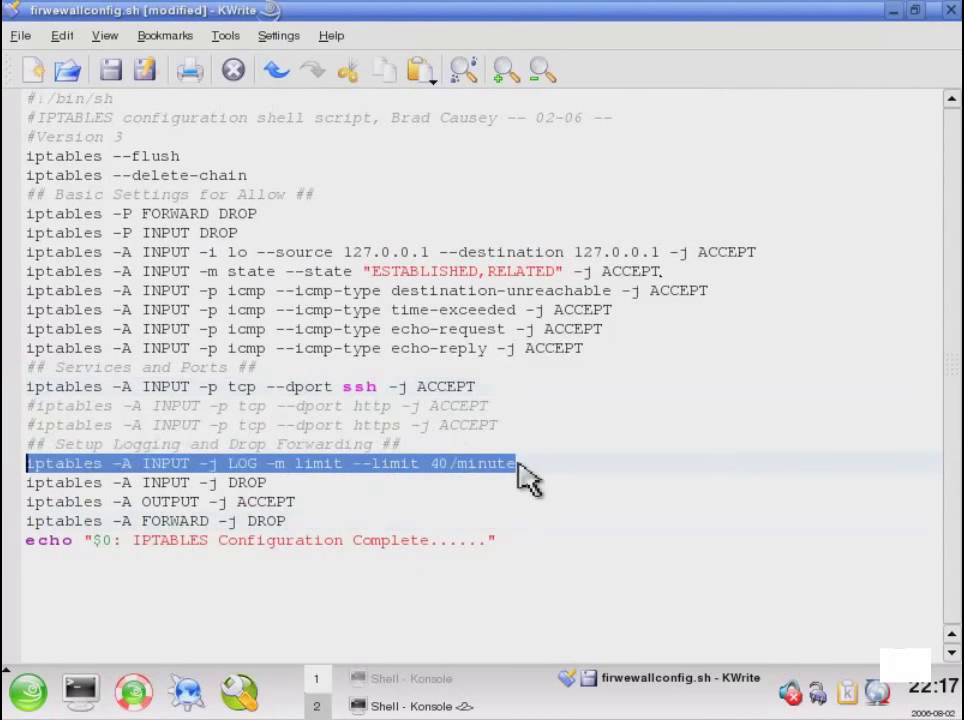
click(525, 472)
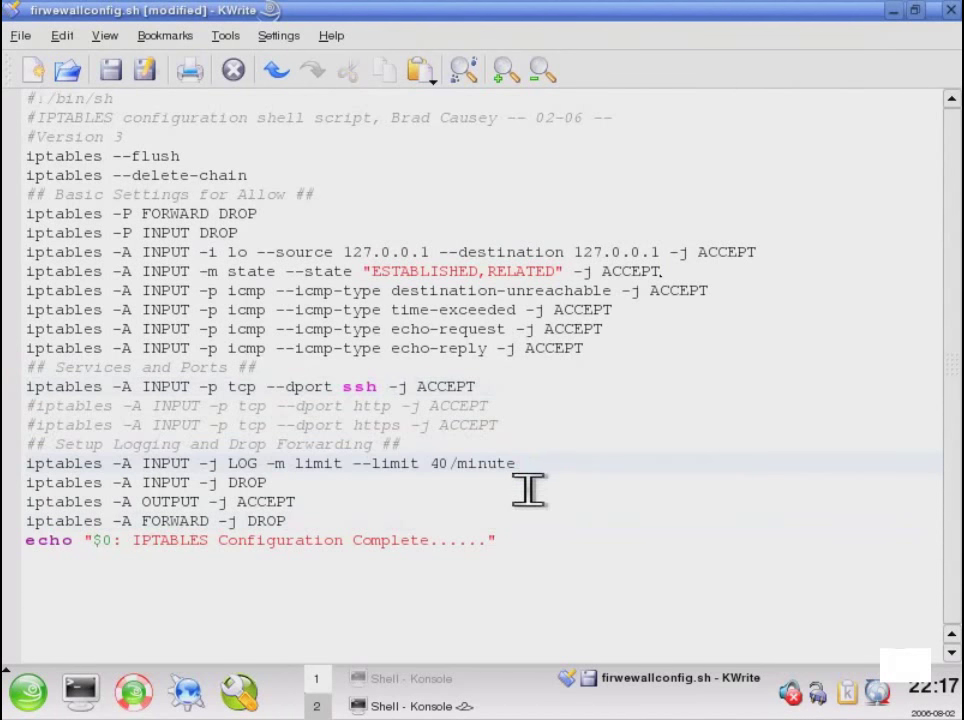
drag(104, 463, 300, 466)
click(323, 468)
triple_click(215, 484)
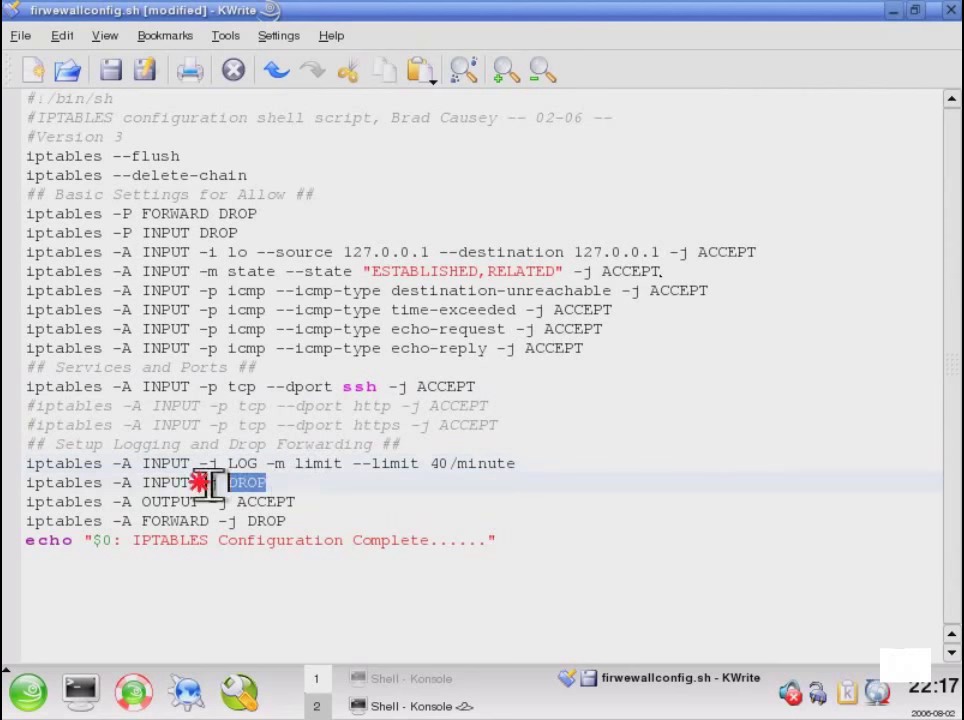
drag(268, 484, 26, 483)
click(267, 485)
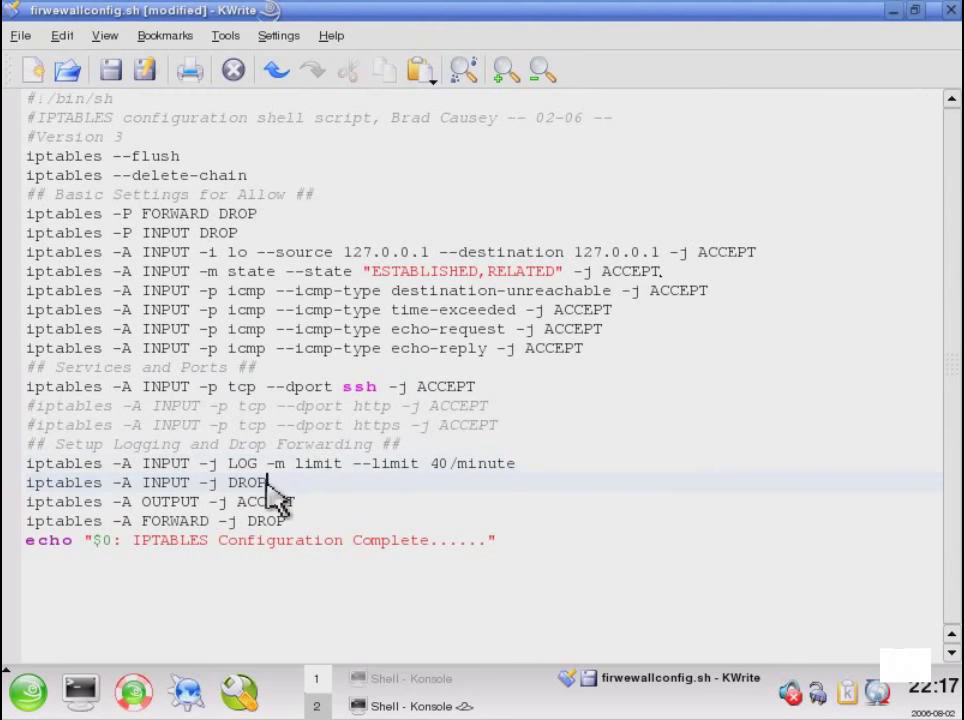
drag(268, 484, 17, 484)
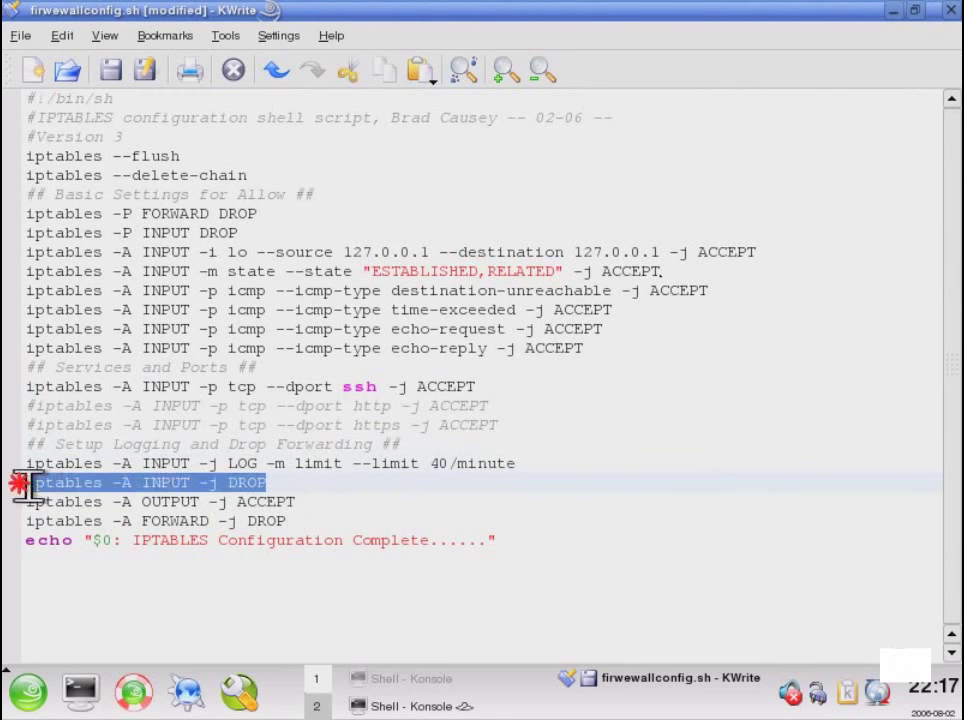
click(260, 484)
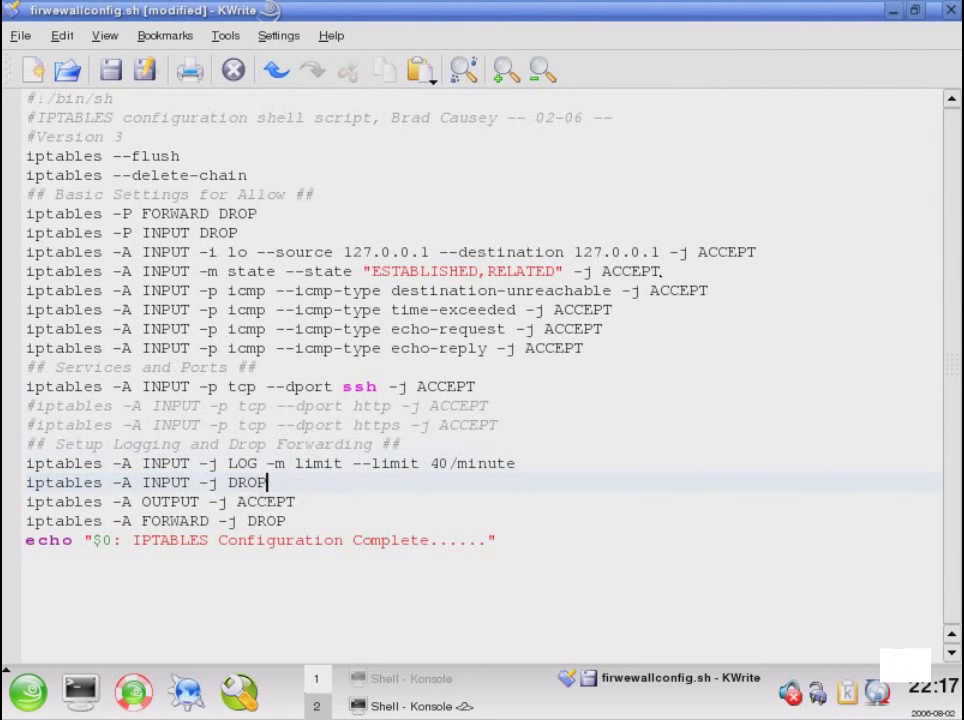
Examine the OUTPUT ACCEPT rule and the FORWARD DROP rule at the end of the script
drag(330, 502, 11, 501)
click(302, 507)
drag(305, 520, 11, 516)
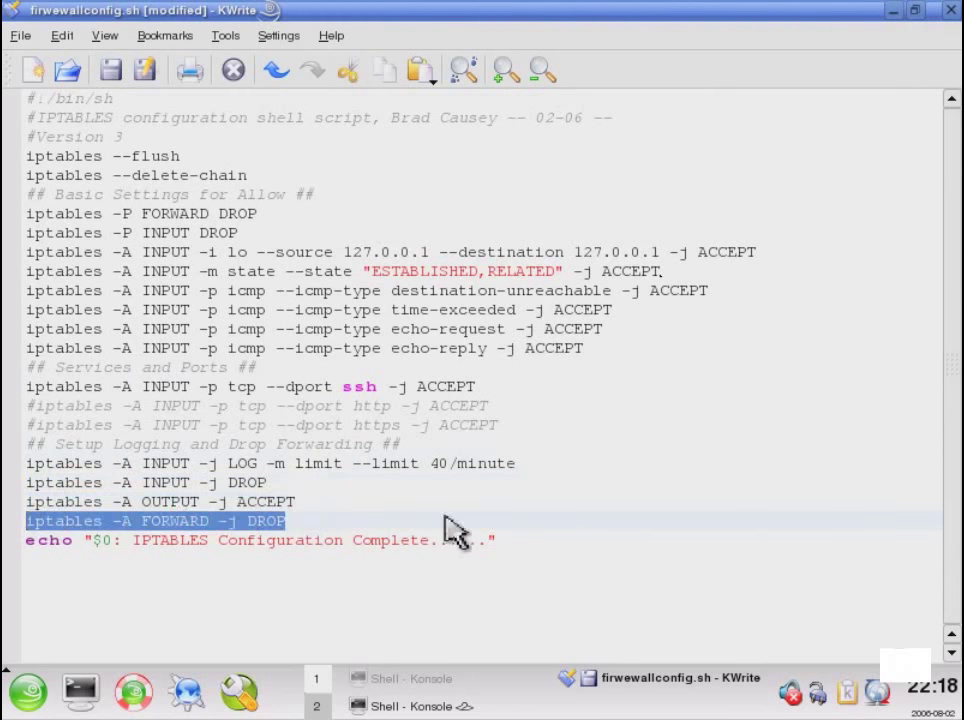
click(389, 526)
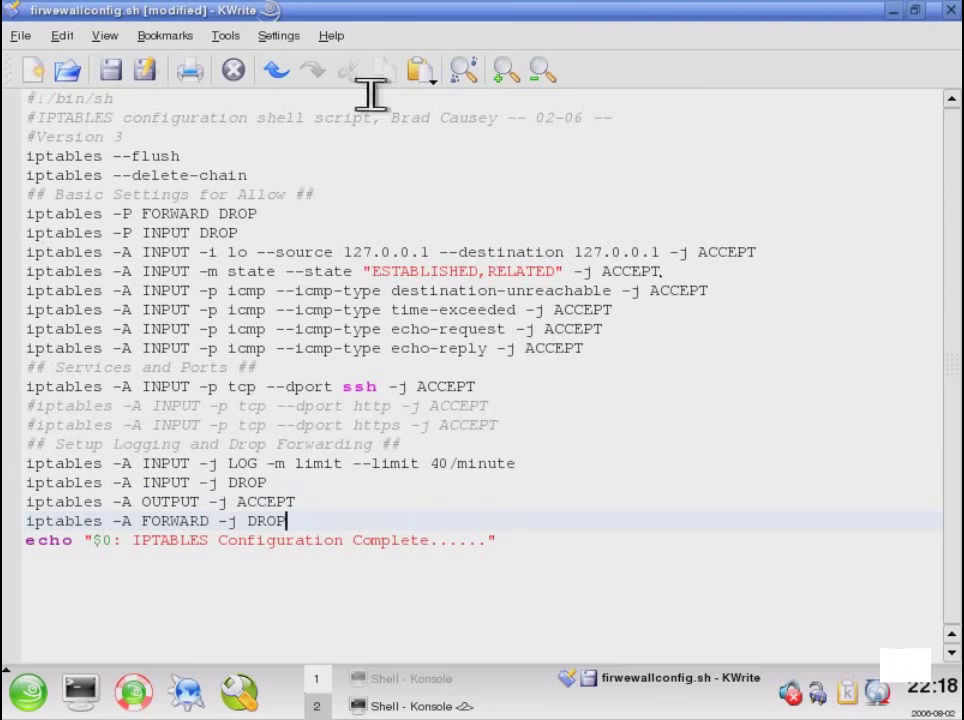
Close firwewallconfig.sh, saving its changes, and reposition the open Konsole window
click(950, 10)
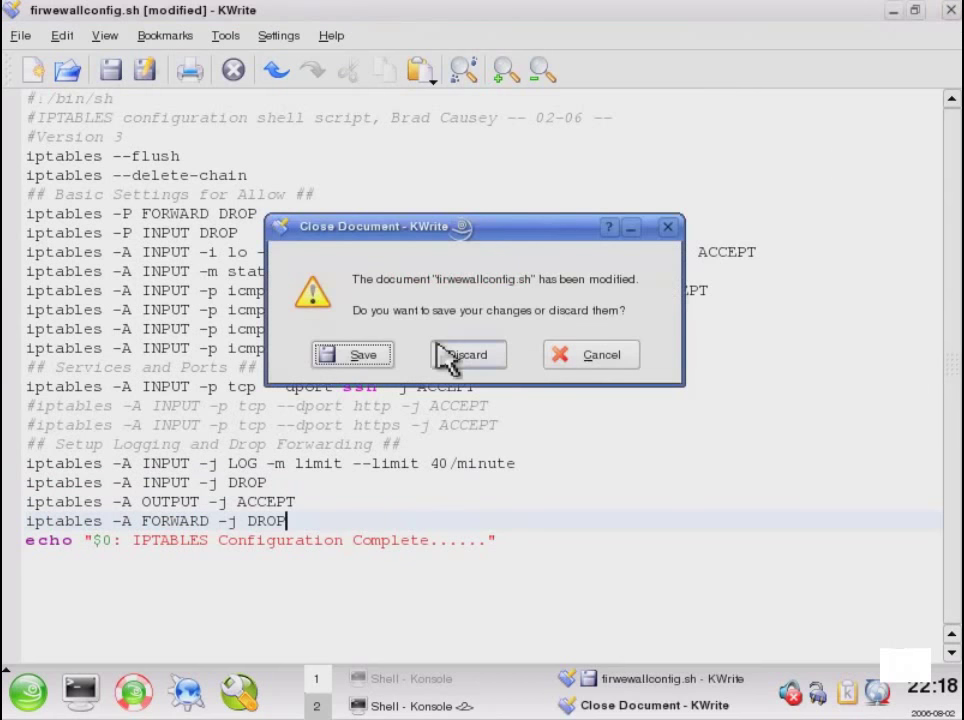
click(342, 352)
drag(559, 141, 384, 70)
Try the cls command, change to the Desktop directory and list its files
text(cl)
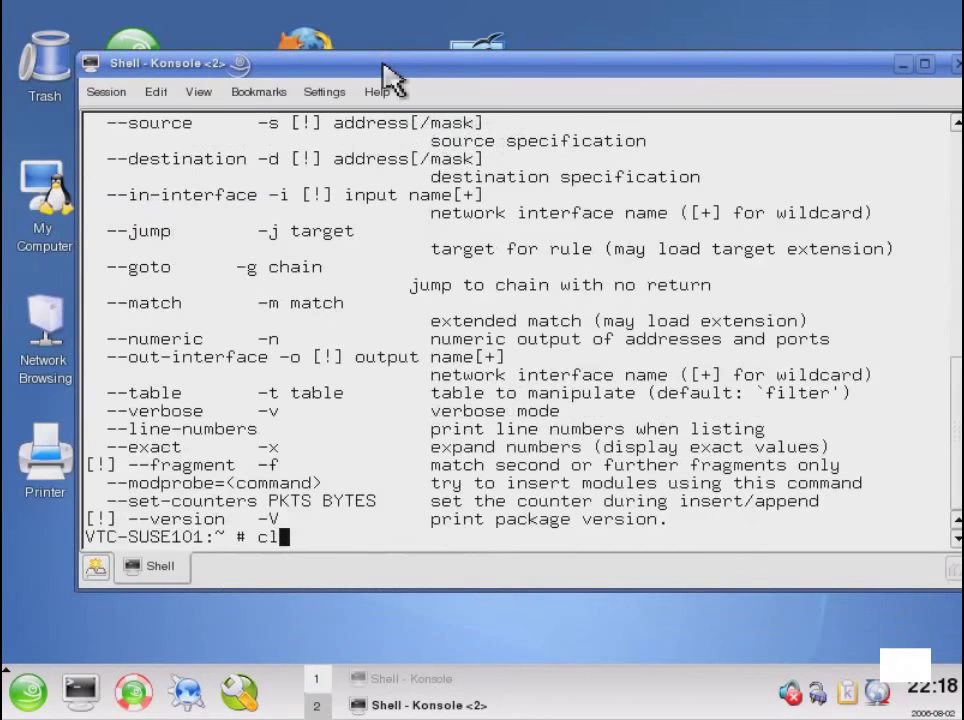
text(s)
key(Return)
text(cd Desktop/)
key(Return)
text(ls)
key(Return)
Try to copy firewallconfig.sh to /root/bin/firewall.sh from the command line
text(cp firewallconfig.sh /root/bin/)
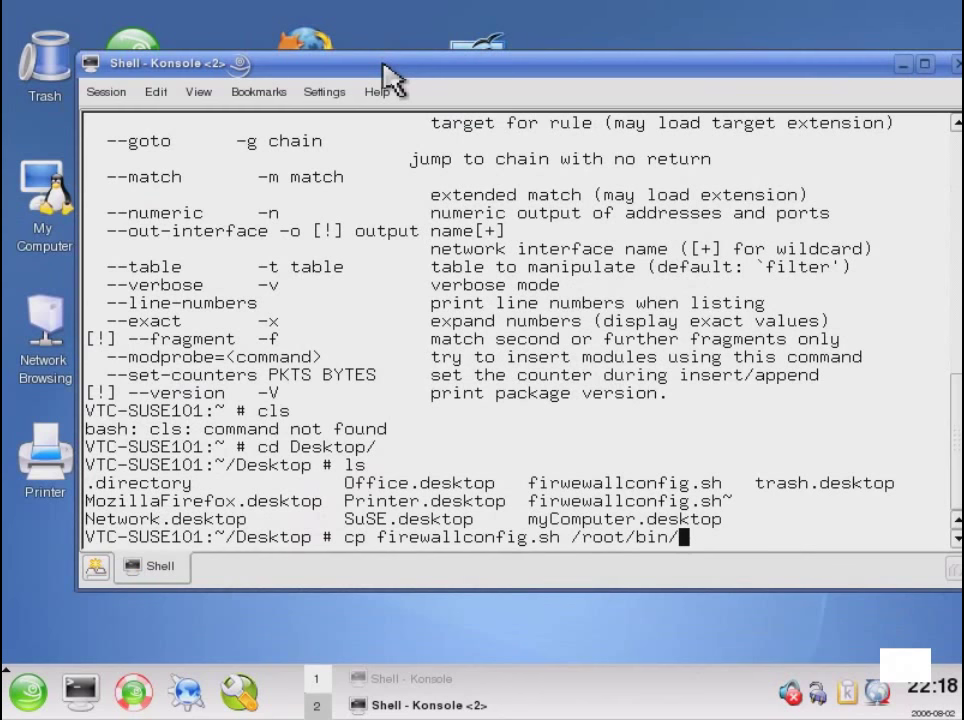
text(firewall.sh)
key(Return)
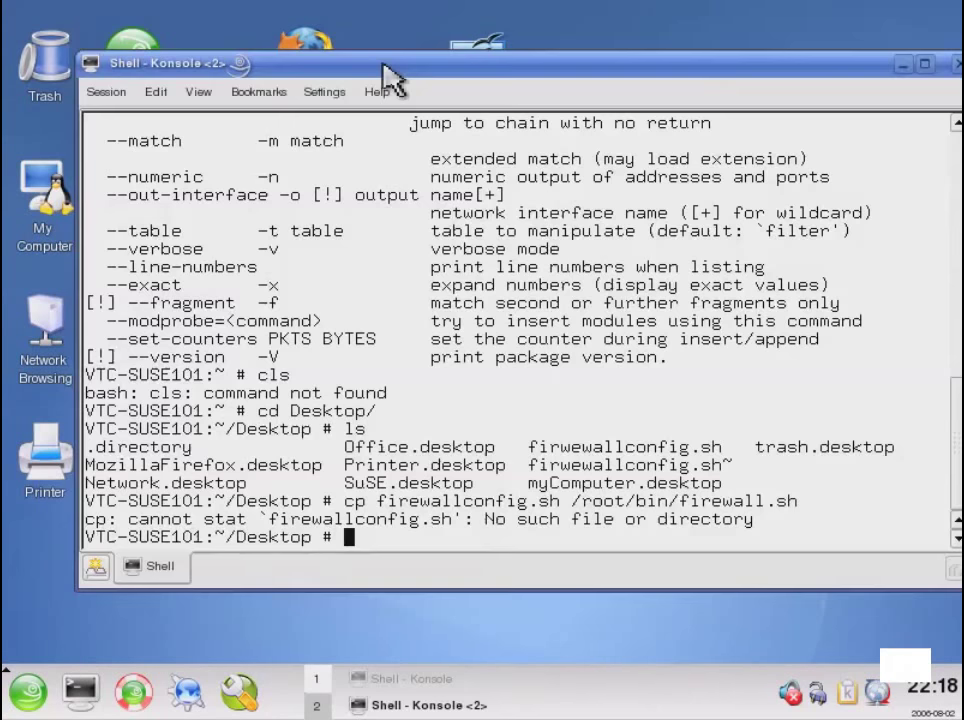
Open the /root/bin folder in Konqueror
key(ctrl+alt+d)
click(28, 690)
click(86, 607)
text(/root/bin)
key(Return)
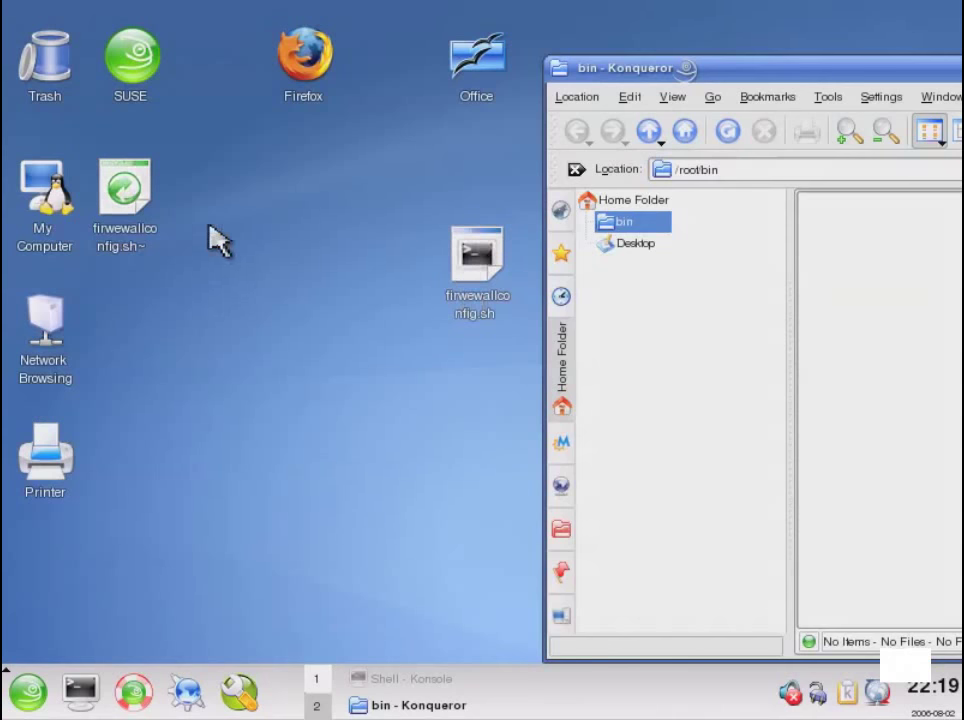
Copy firwewallconfig.sh from the desktop into the /root/bin folder
click(505, 280)
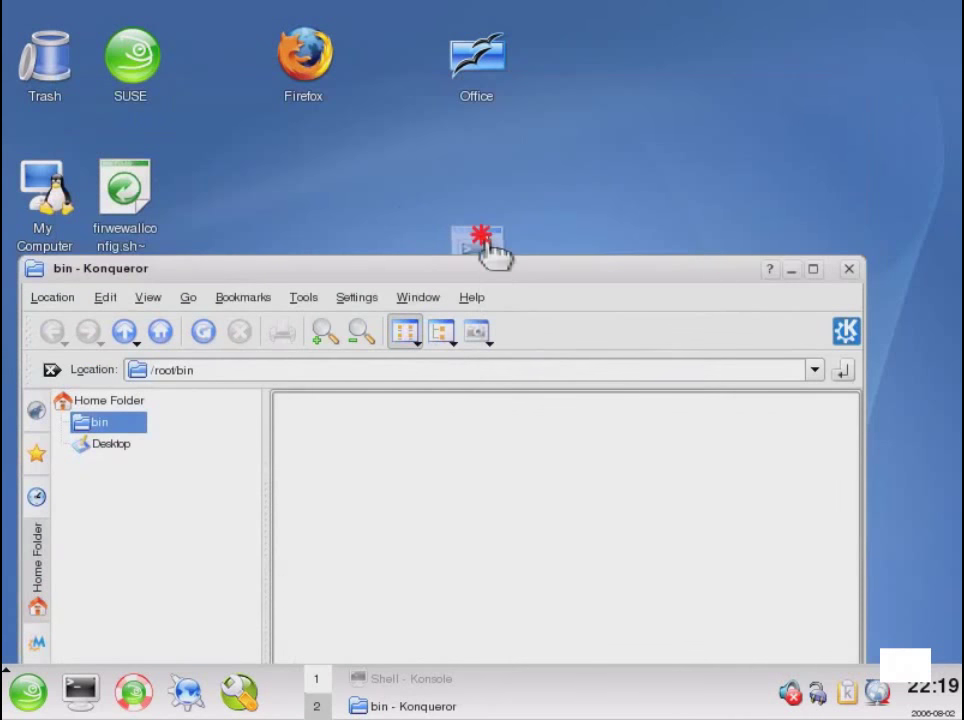
drag(490, 248, 398, 450)
click(409, 476)
Rename the copied script in /root/bin to firwewall.sh
right_click(325, 428)
click(374, 525)
click(372, 471)
click(345, 471)
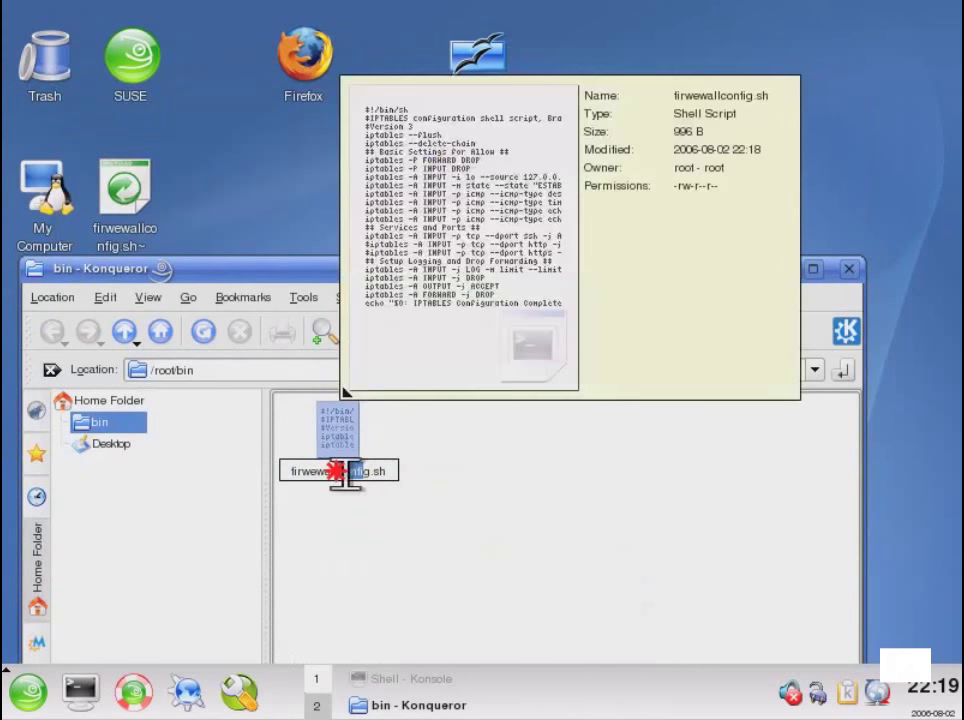
key(BackSpace)
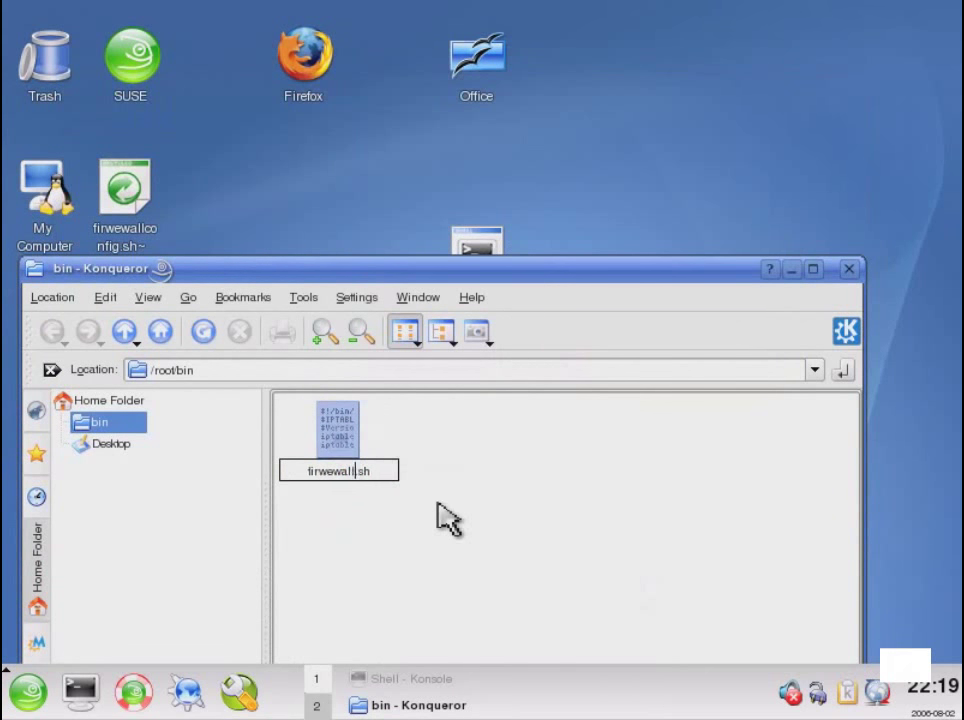
click(440, 516)
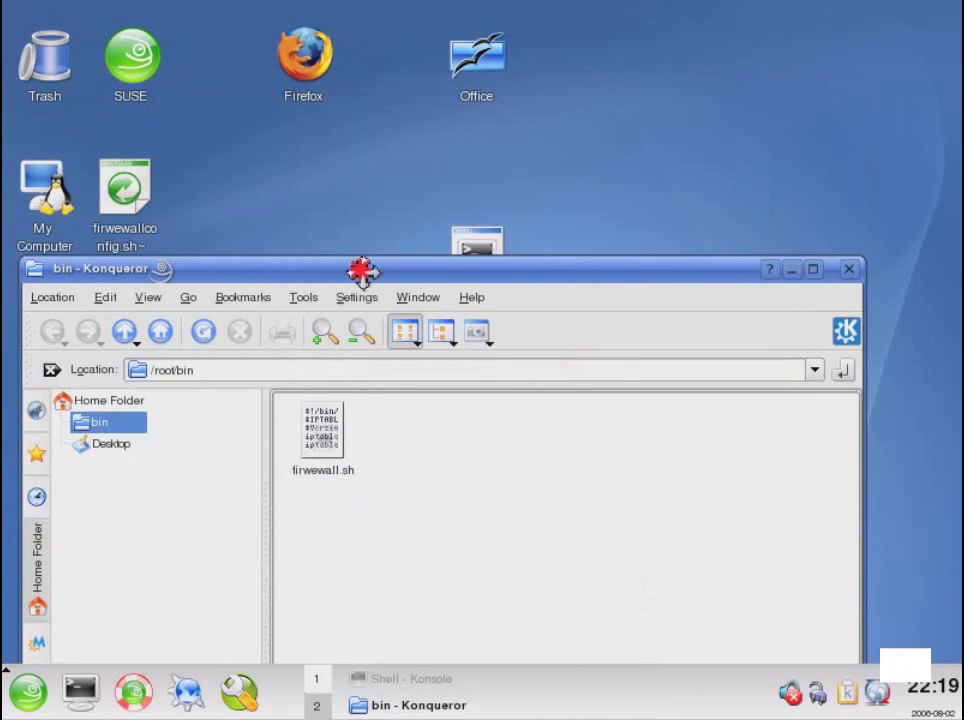
Move the folder window aside and open a new Konsole terminal
drag(357, 268, 482, 165)
click(80, 690)
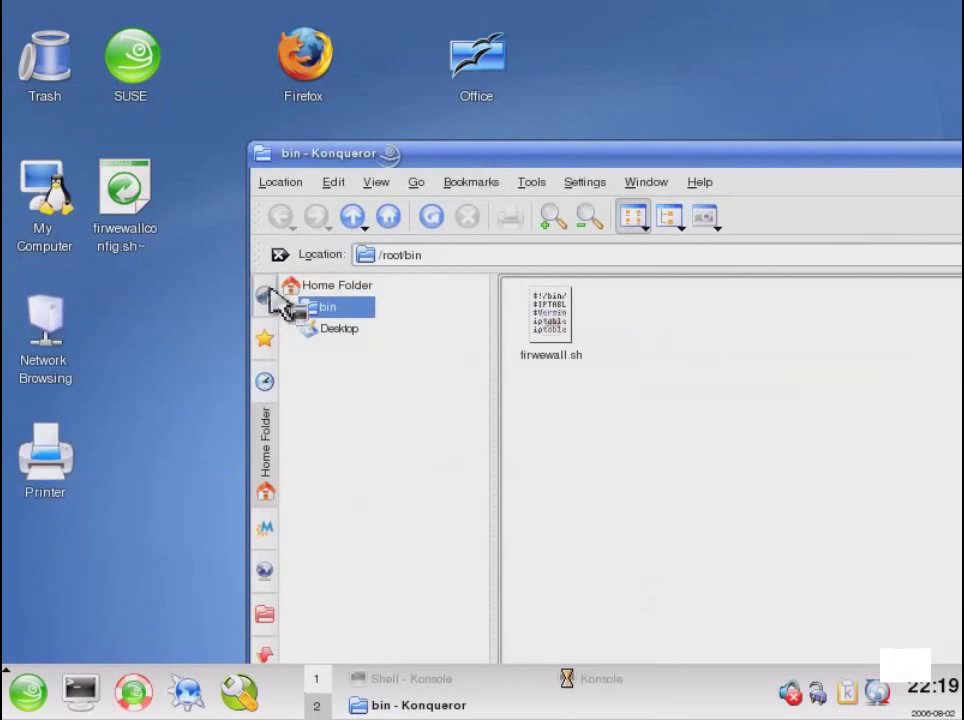
text(.)
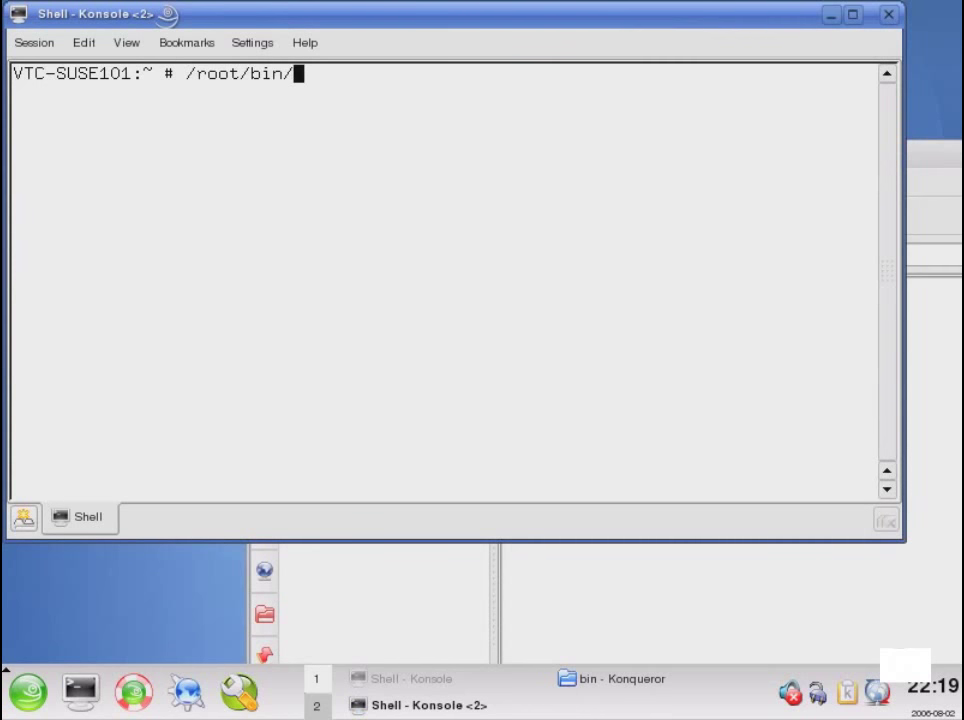
key(BackSpace)
key(BackSpace)
key(BackSpace)
key(BackSpace)
key(BackSpace)
key(BackSpace)
key(BackSpace)
key(BackSpace)
key(BackSpace)
key(BackSpace)
key(BackSpace)
key(BackSpace)
text(bi)
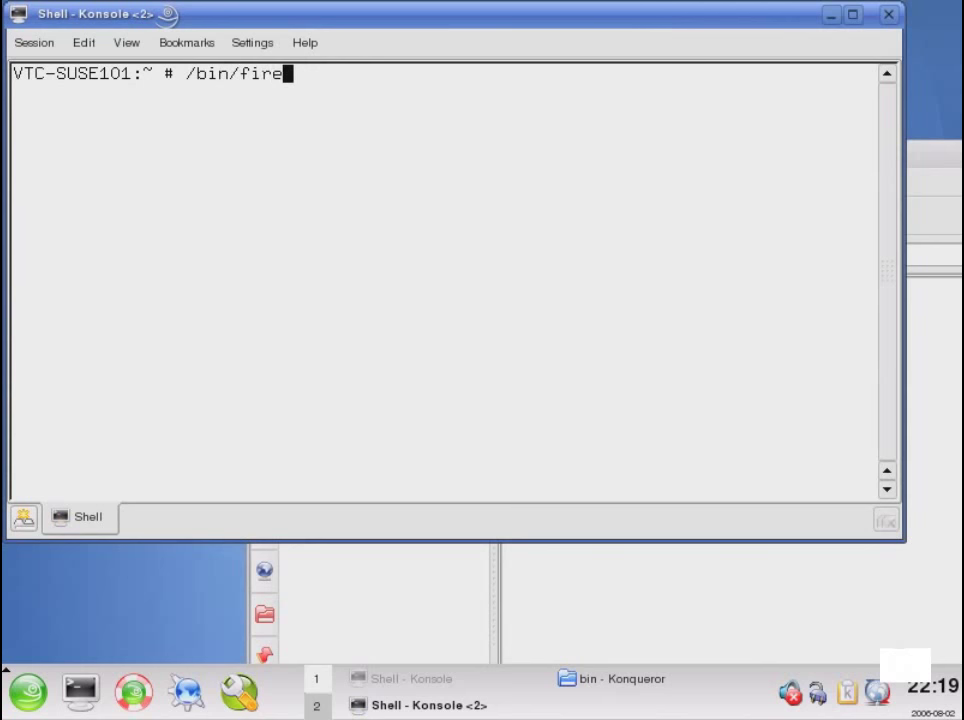
key(BackSpace)
key(BackSpace)
key(BackSpace)
key(BackSpace)
key(BackSpace)
key(BackSpace)
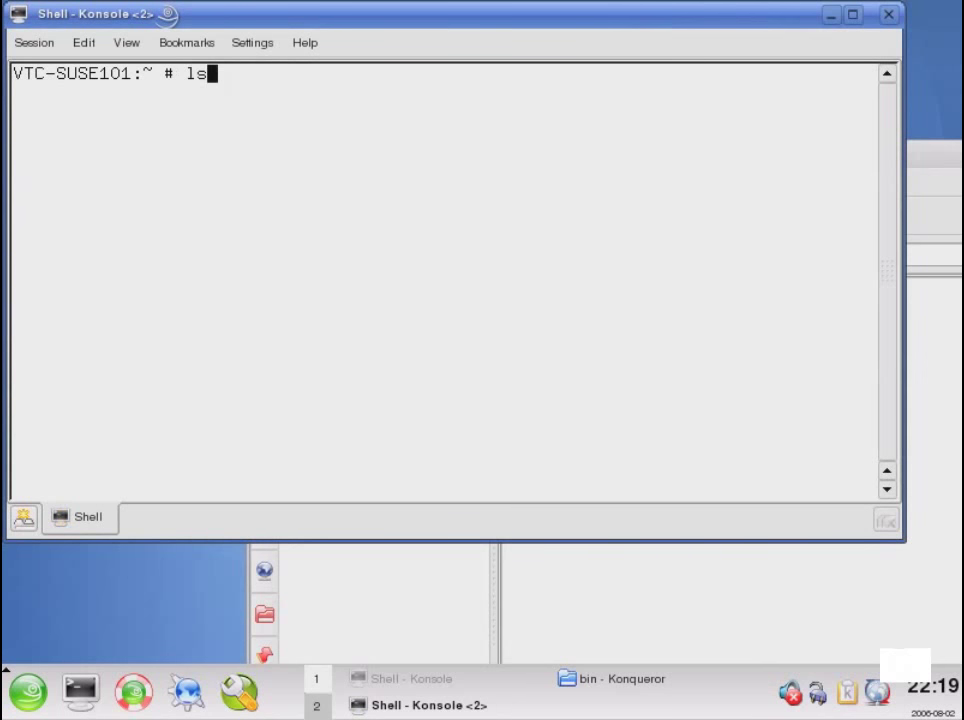
List the home directory, change into bin and list the files there
key(Return)
text(cd bin)
key(Return)
text(ls)
key(Return)
Try to run ./firewall.sh from the bin directory
text(./fir)
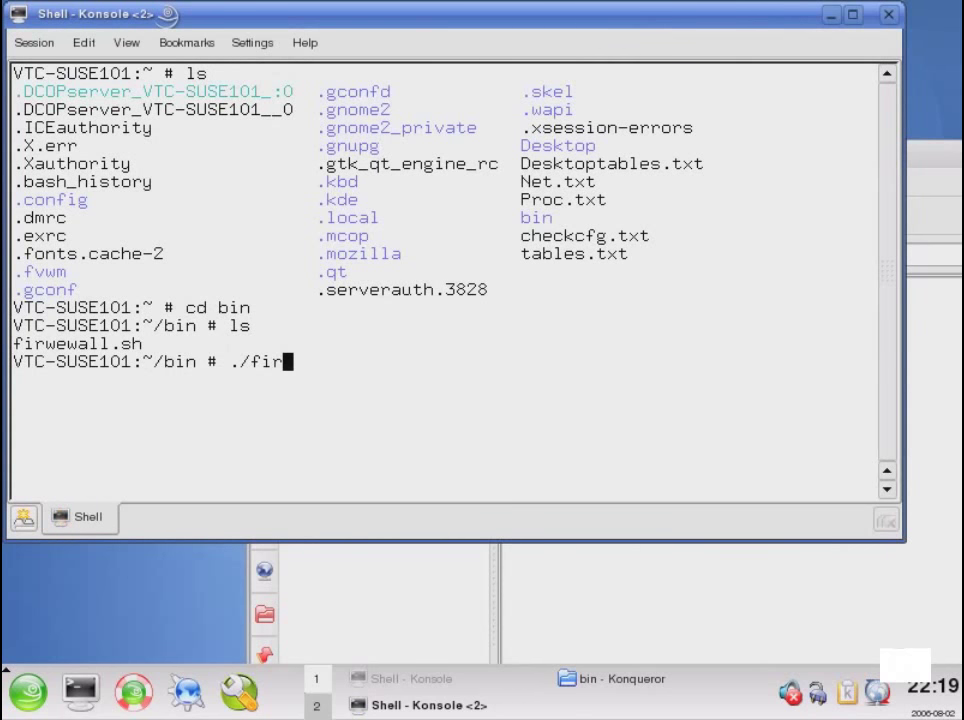
text(ewall.sh)
key(Return)
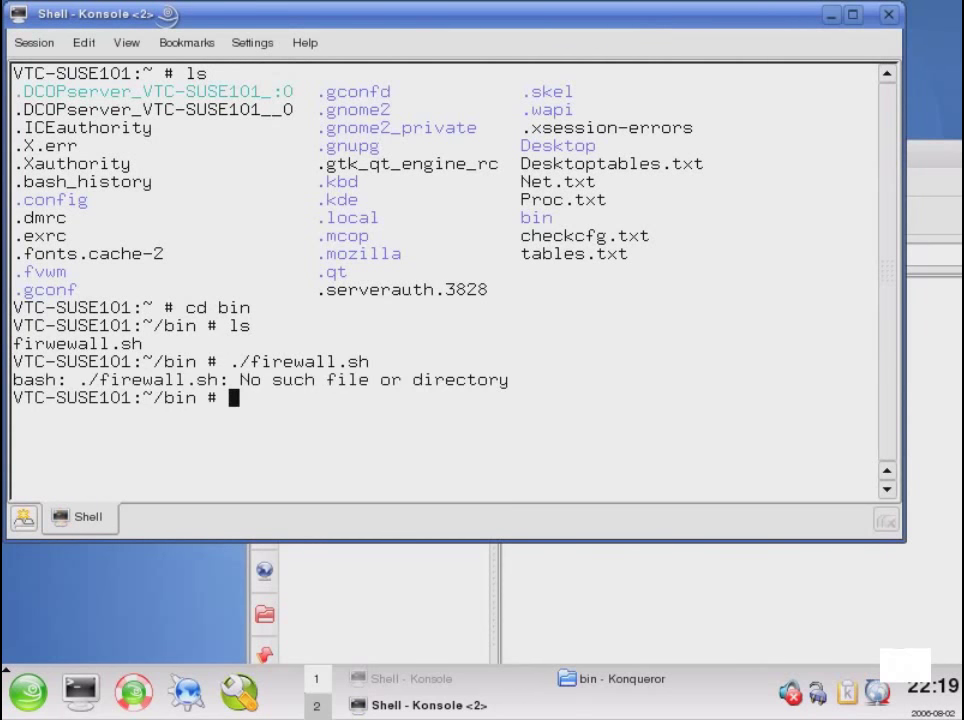
Bring the /root/bin folder window forward, minimise the terminal and move the folder window clear of the desktop script
click(925, 193)
double_click(565, 315)
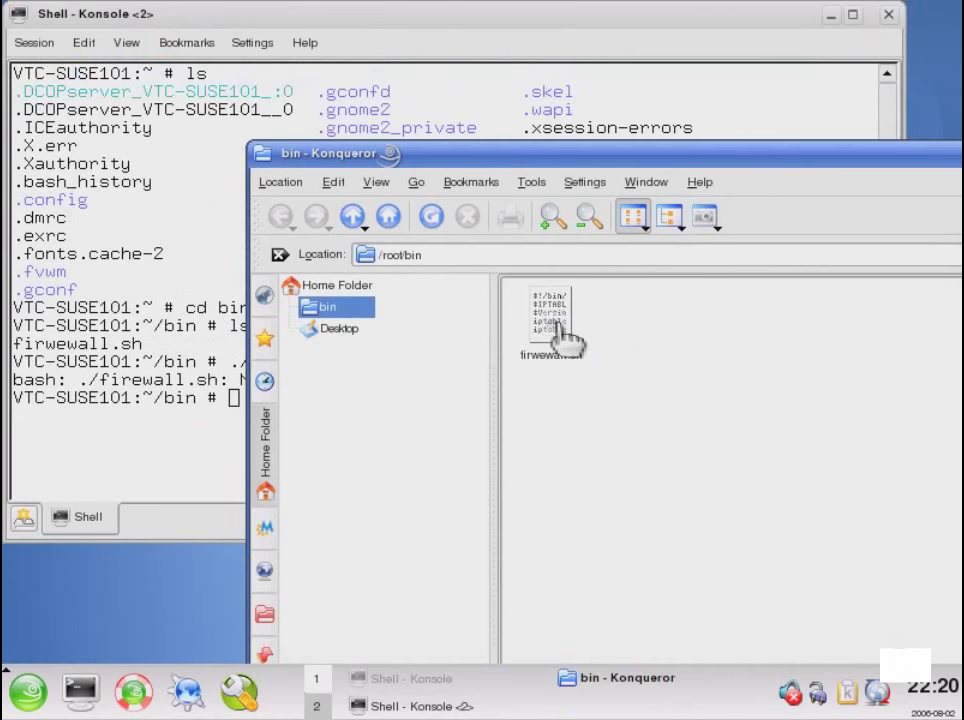
click(831, 14)
drag(478, 155, 727, 60)
double_click(477, 255)
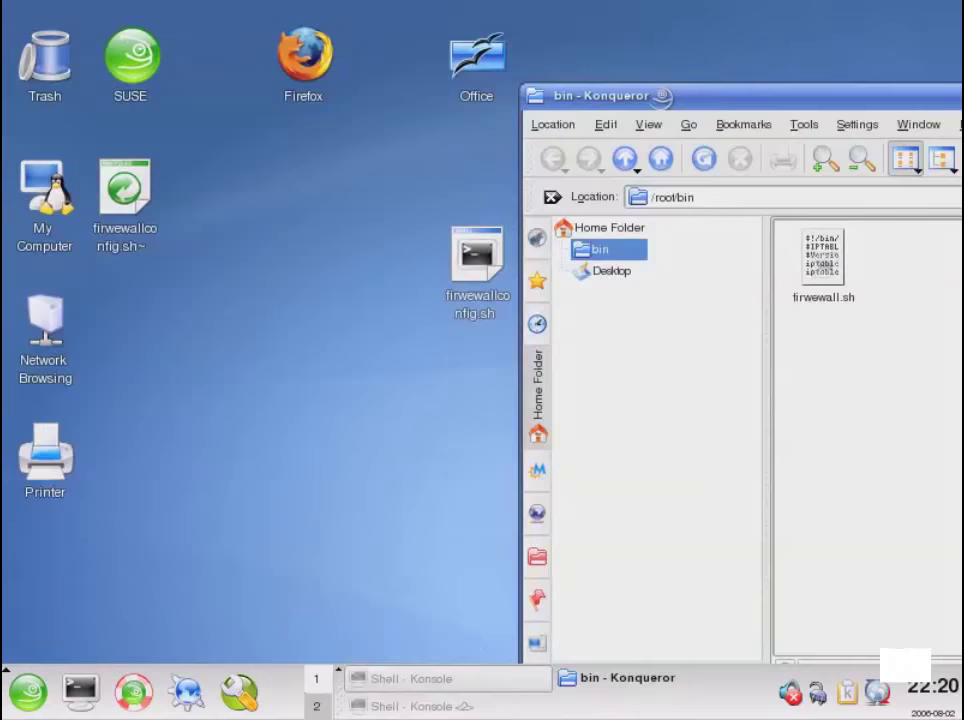
Restore and close both leftover Konsole windows
click(410, 678)
click(410, 706)
click(893, 15)
drag(924, 128, 816, 128)
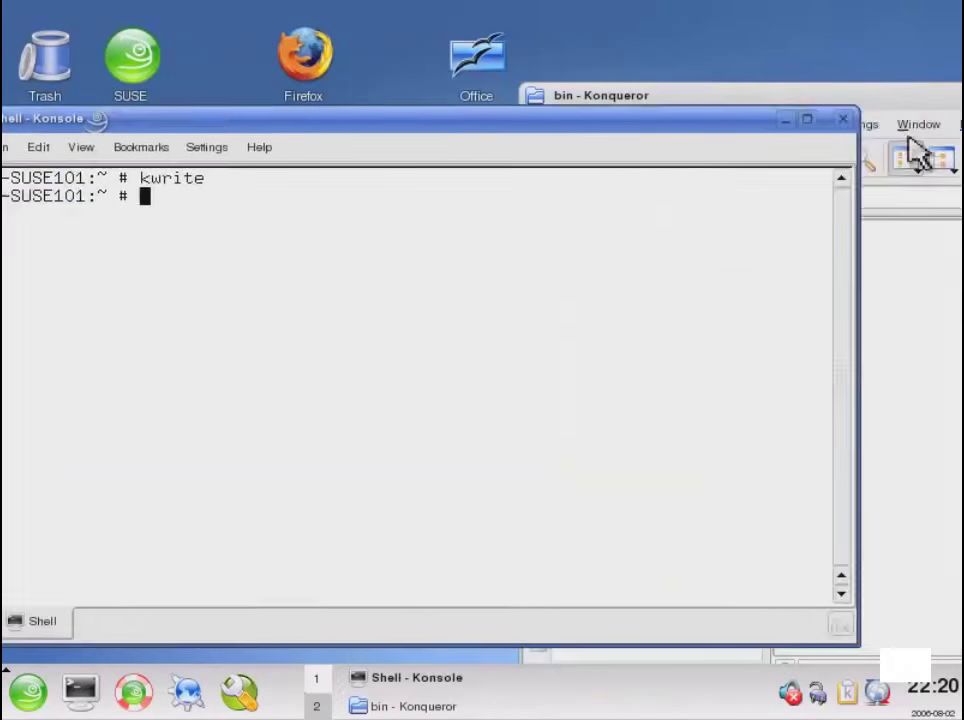
click(850, 119)
Open a fresh Konsole terminal and change to the Desktop directory
click(84, 692)
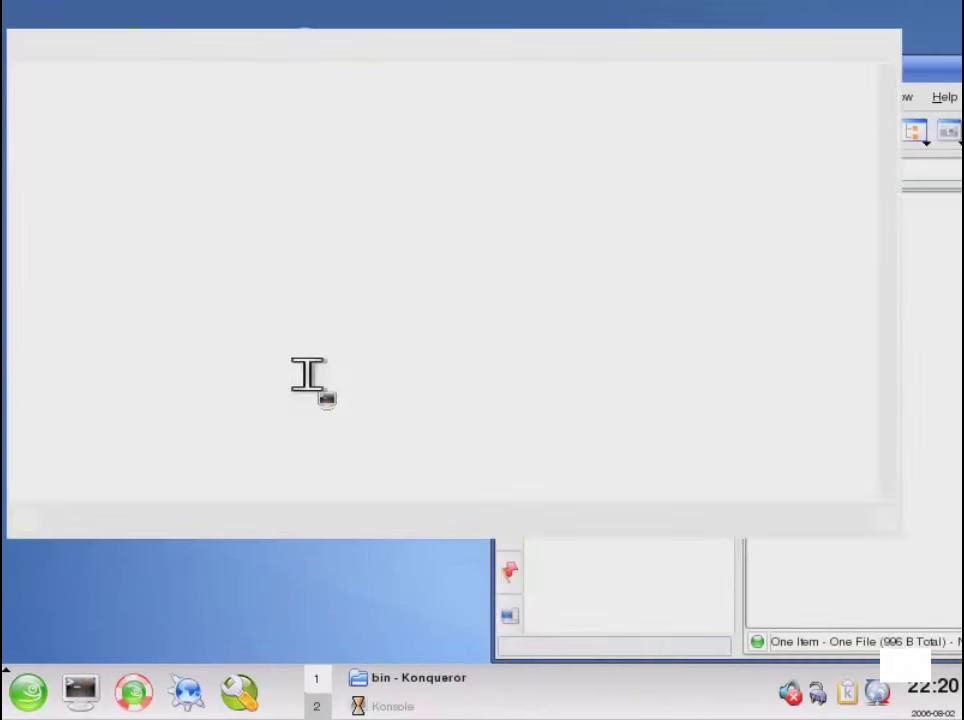
text(cd Desktop/)
key(Return)
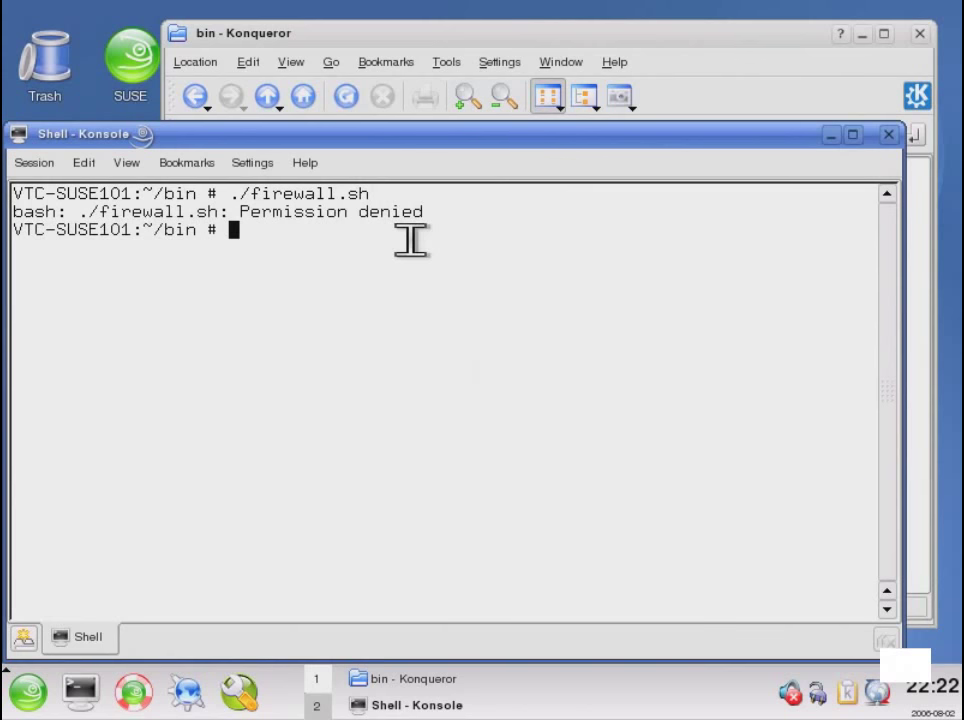
Apply chmod u-x to firewall.sh and try to run ./firewall.sh again
text(chmod u)
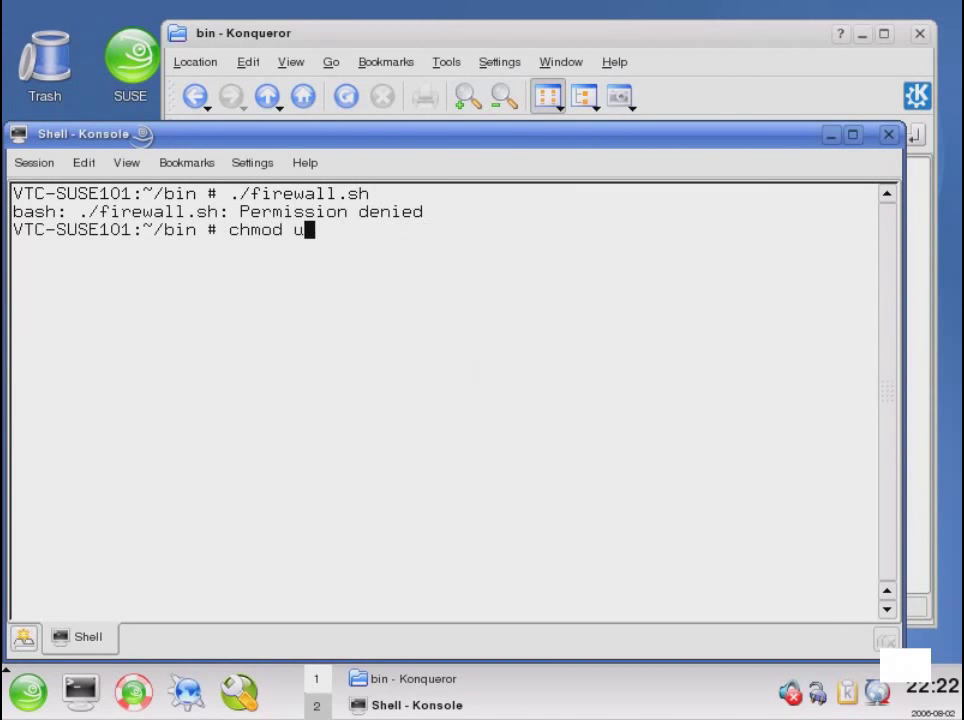
text(-x firewall.sh)
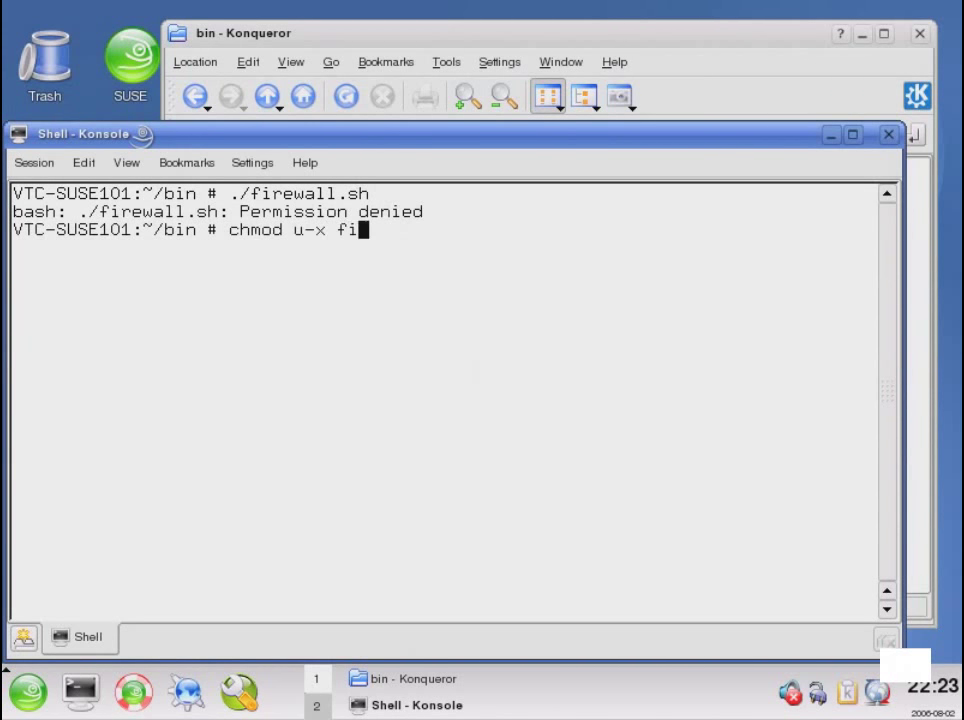
key(Return)
key(Up)
key(Up)
key(Return)
Switch to the root account with su root and retry ./firewall.sh
text(su root)
key(Return)
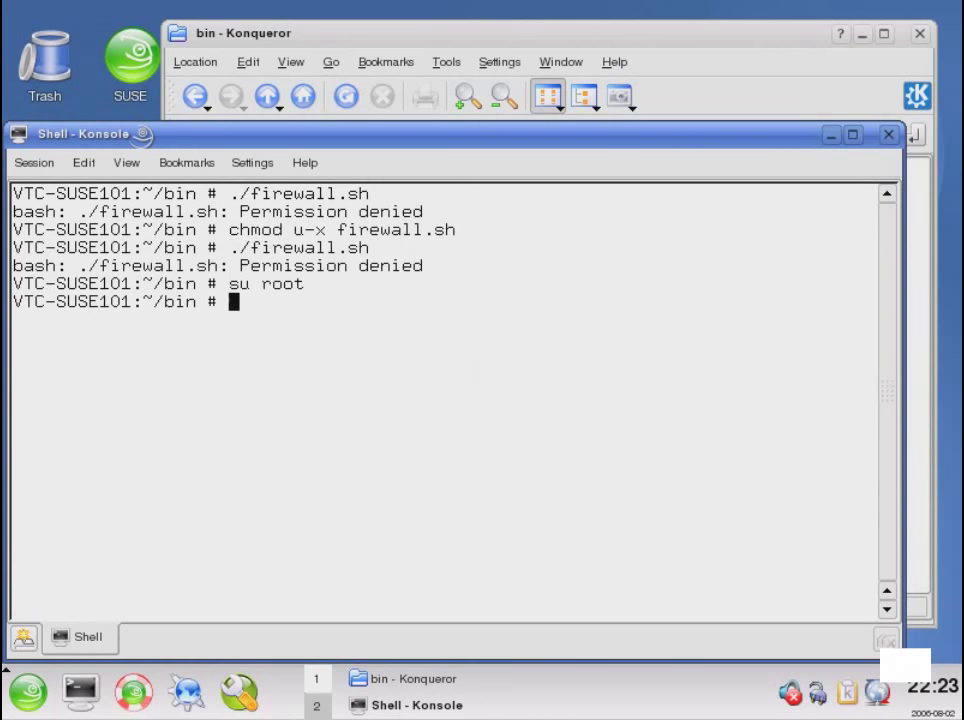
text(ls)
key(Up)
key(Return)
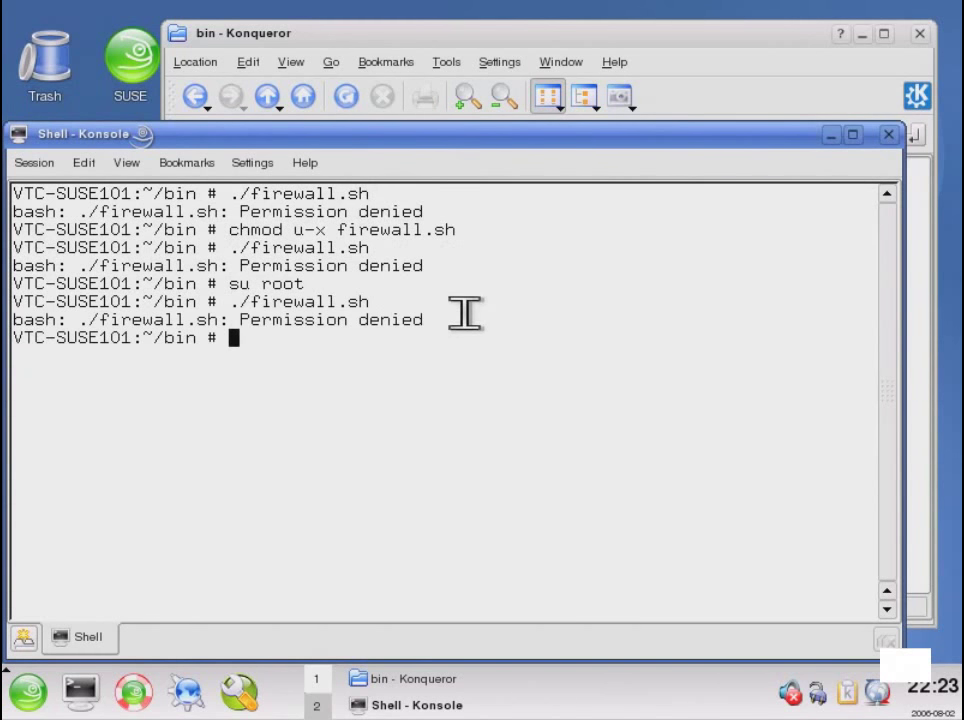
text(cd /root)
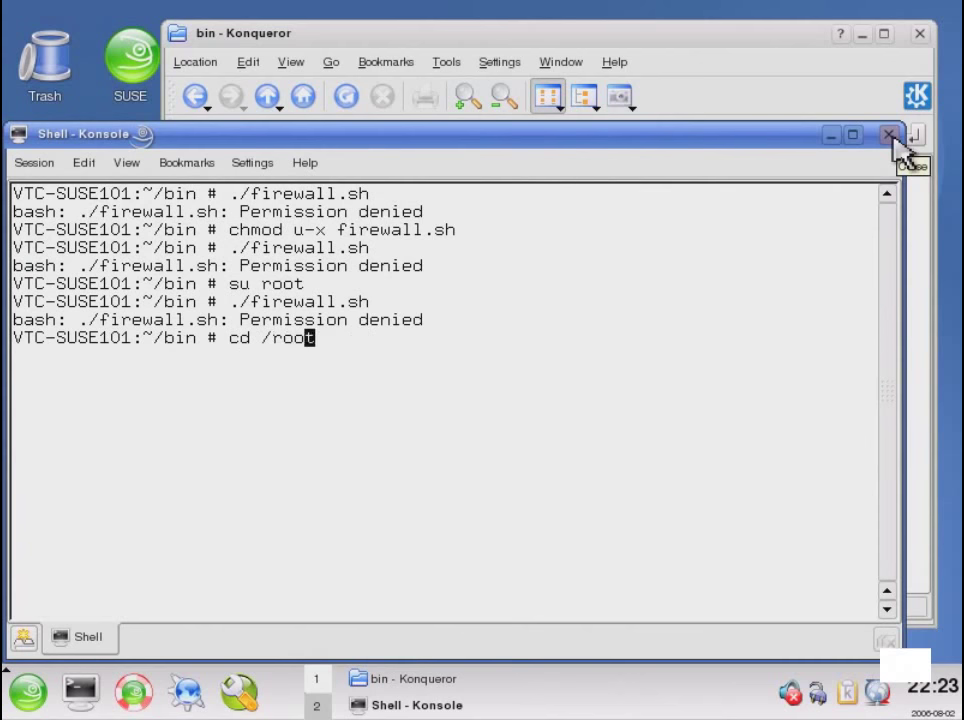
key(Up)
key(Up)
key(Up)
key(Down)
key(Down)
key(Down)
key(Up)
key(Up)
key(BackSpace)
key(BackSpace)
Grant the owner execute permission on firewall.sh with chmod u+x firewall.sh, run ./firewall.sh and check its output
text(chmod )
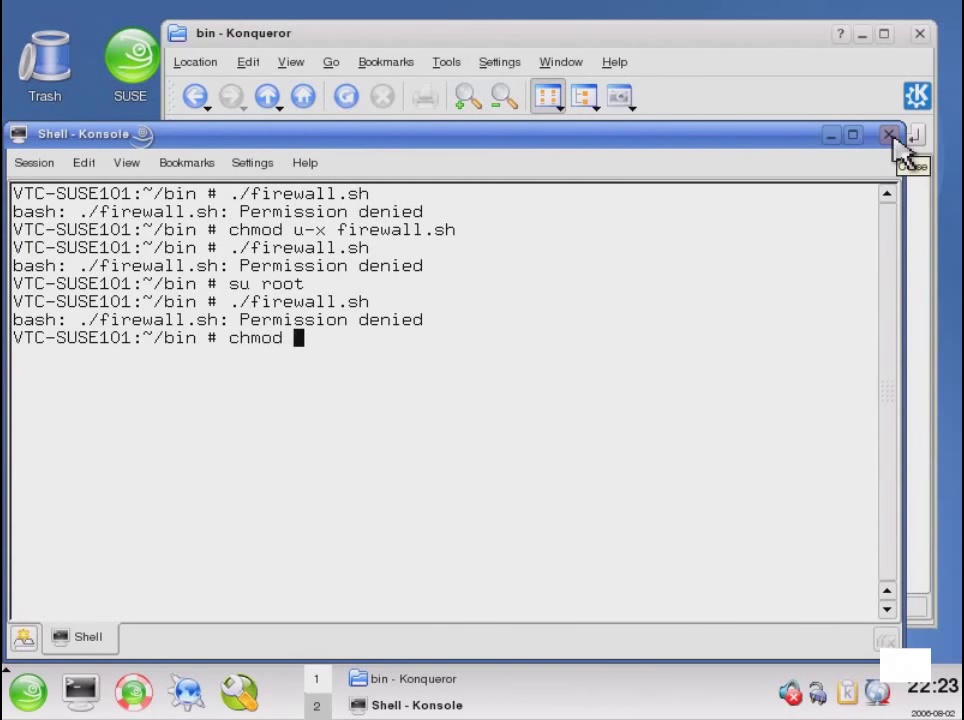
text(u+x firewall.sh)
key(Return)
key(Up)
key(Up)
key(Return)
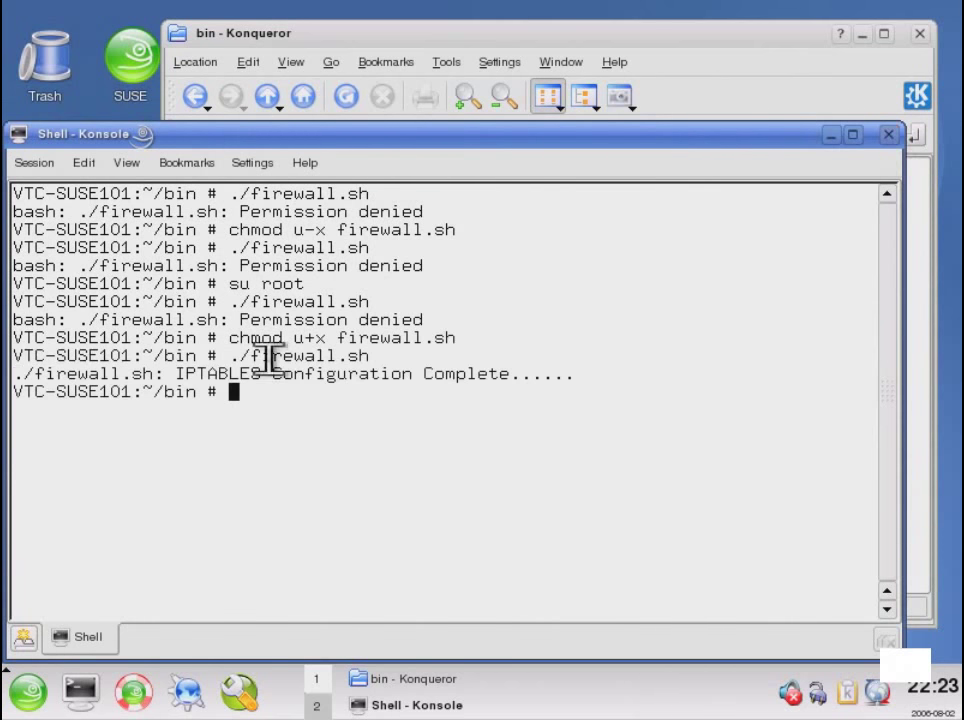
drag(176, 374, 532, 381)
click(532, 380)
Close the terminal and the bin folder window, and open a fresh Konsole terminal in the Desktop directory
click(888, 134)
click(920, 33)
click(80, 690)
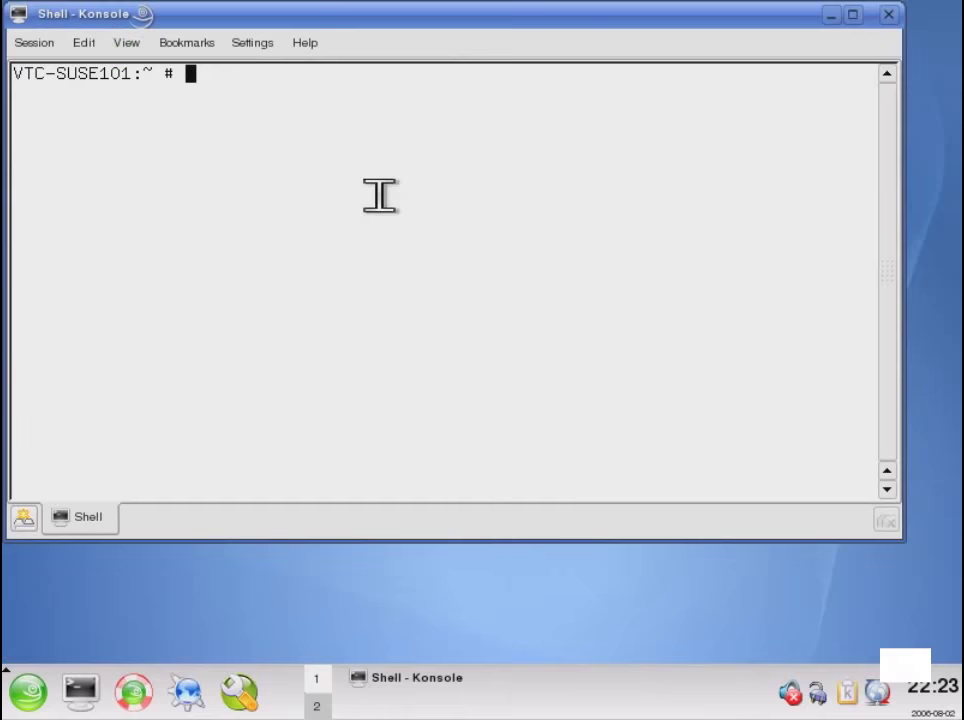
text(cd Desktop/)
key(Return)
Save the active firewall rules to a desktop file by running iptables --list > output.txt
text(ipconfig)
key(BackSpace)
key(BackSpace)
key(BackSpace)
key(BackSpace)
key(BackSpace)
key(BackSpace)
key(BackSpace)
key(BackSpace)
text(ptables --list >)
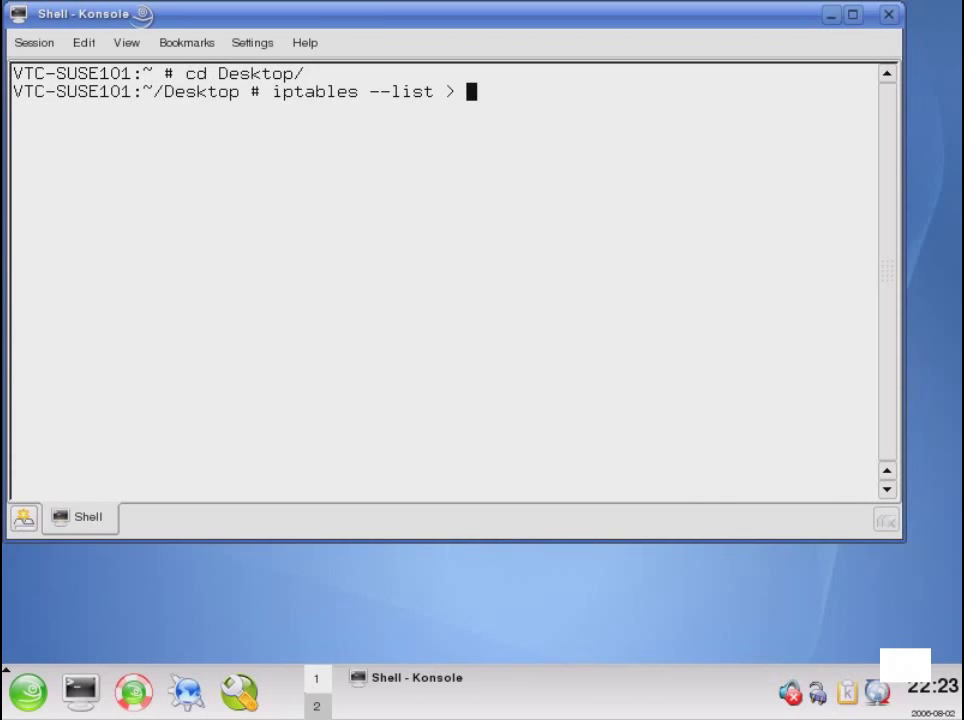
text( output.txt)
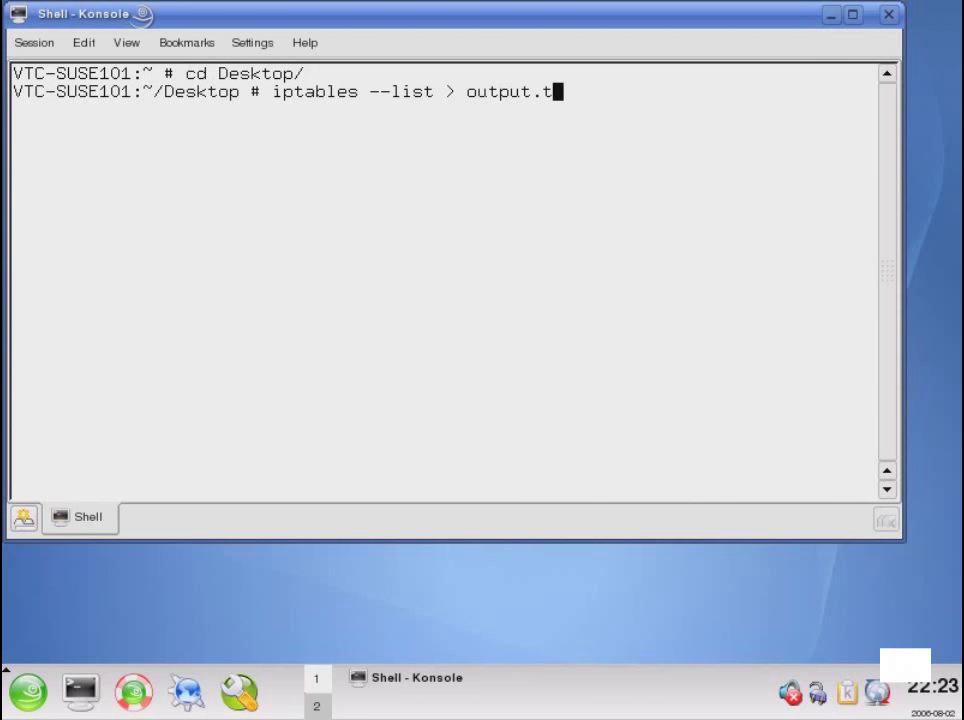
key(Return)
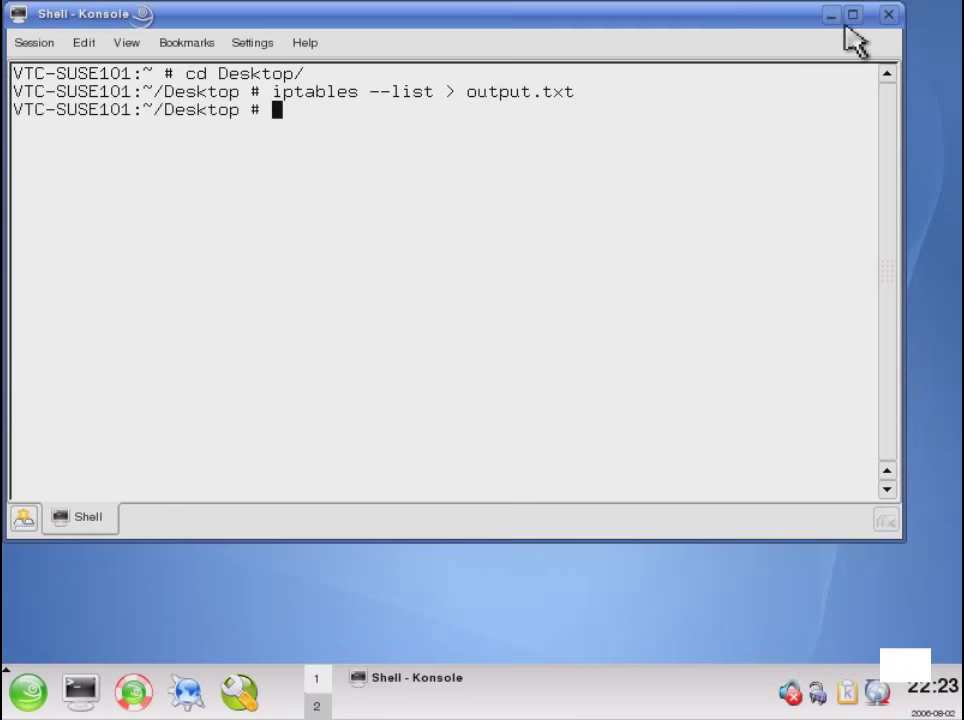
Open output.txt from the desktop and examine the INPUT chain's ACCEPT, LOG and DROP rules
click(830, 16)
double_click(215, 204)
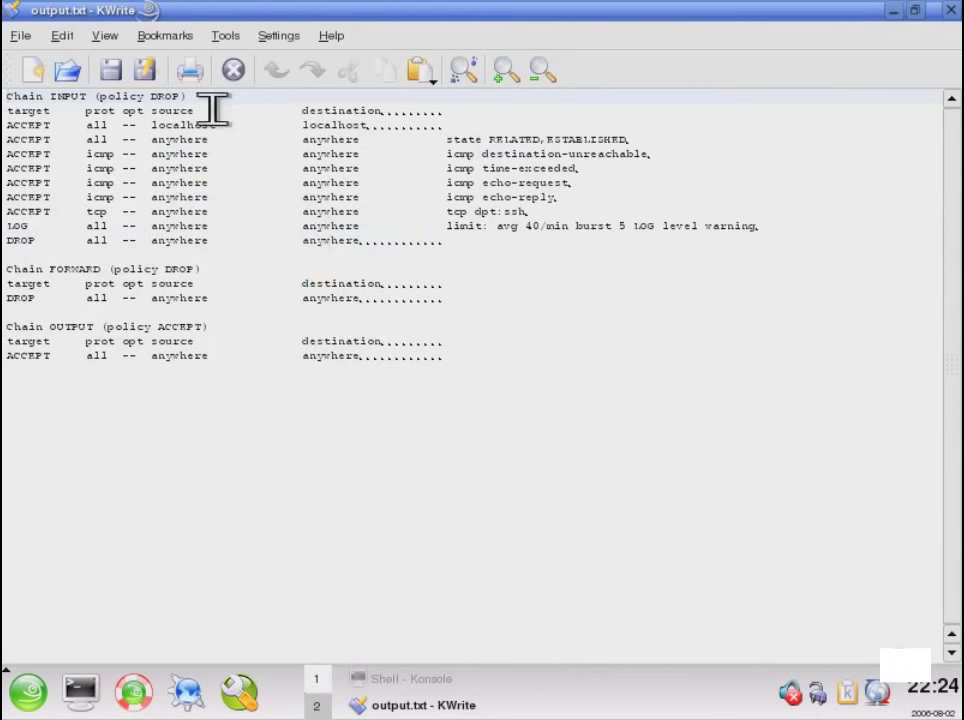
drag(205, 100, 463, 125)
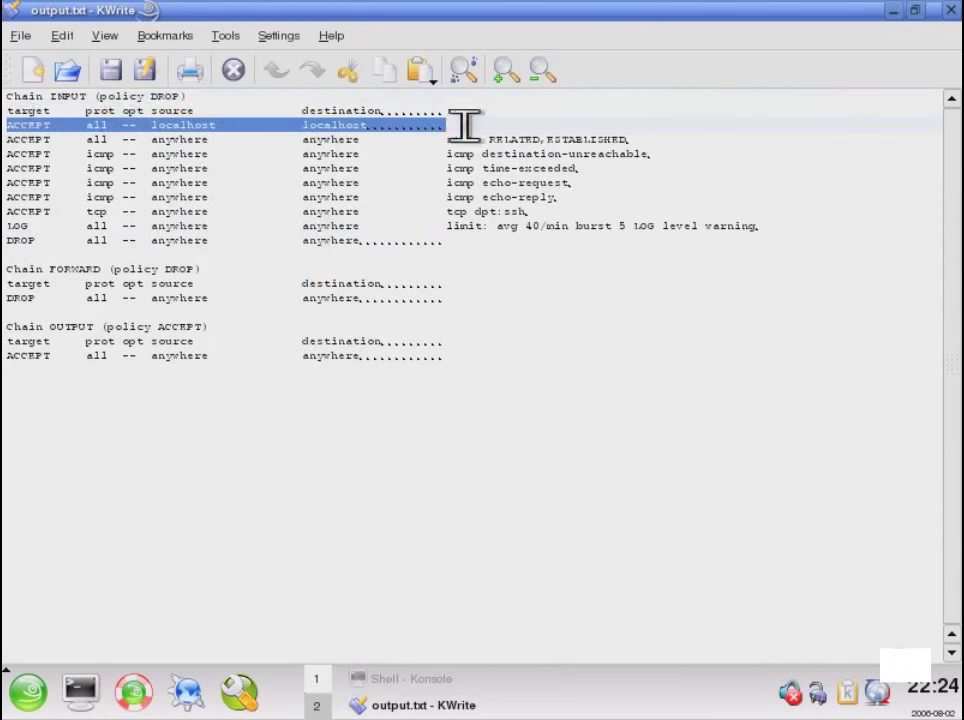
click(463, 125)
drag(652, 142, 455, 141)
click(455, 168)
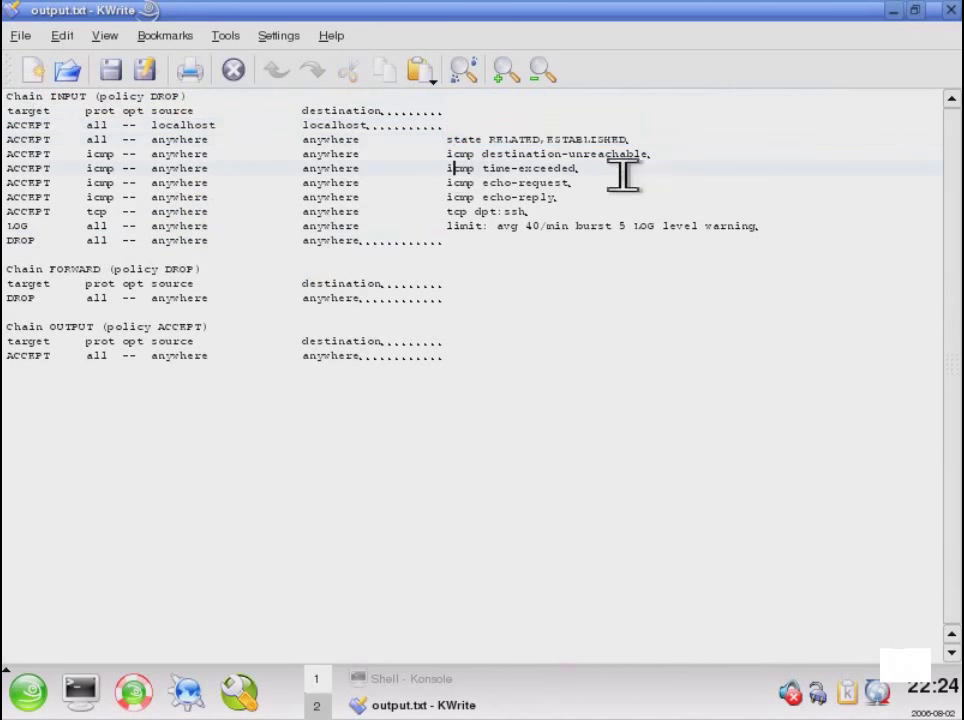
drag(568, 200, 447, 154)
click(428, 185)
drag(536, 211, 447, 212)
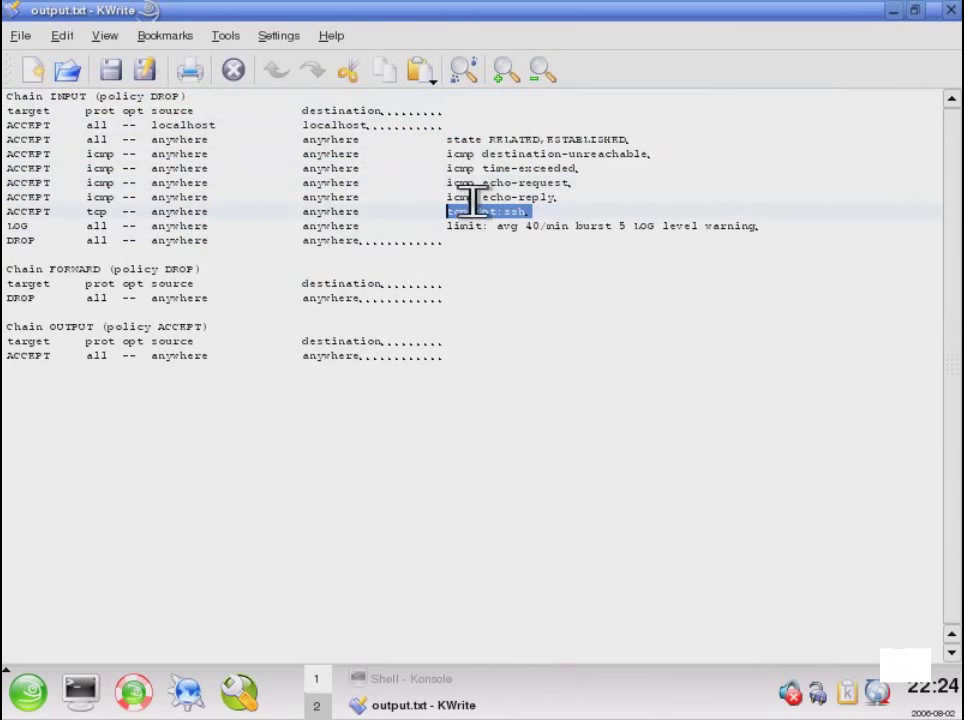
drag(785, 237, 11, 222)
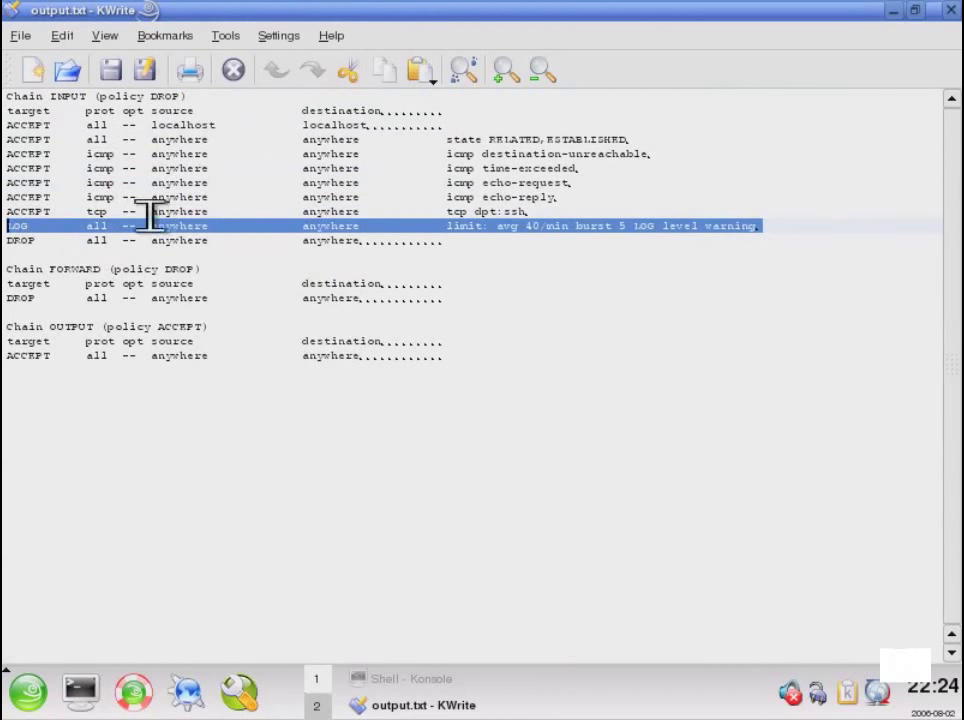
drag(445, 241, 8, 241)
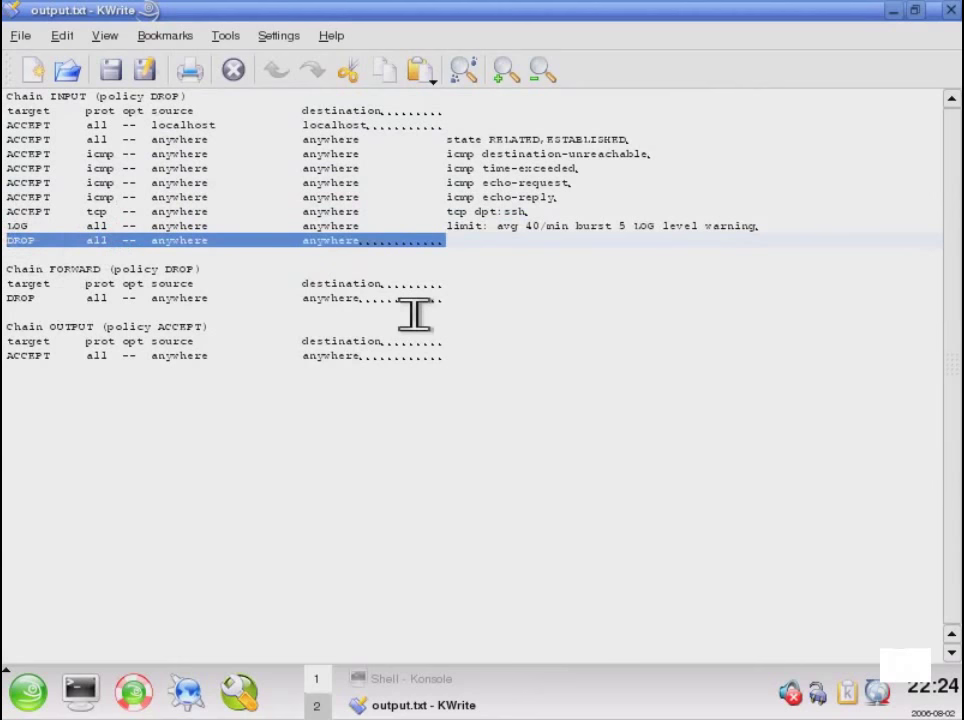
Examine the rules of the FORWARD and OUTPUT chains in output.txt
drag(463, 301, 8, 281)
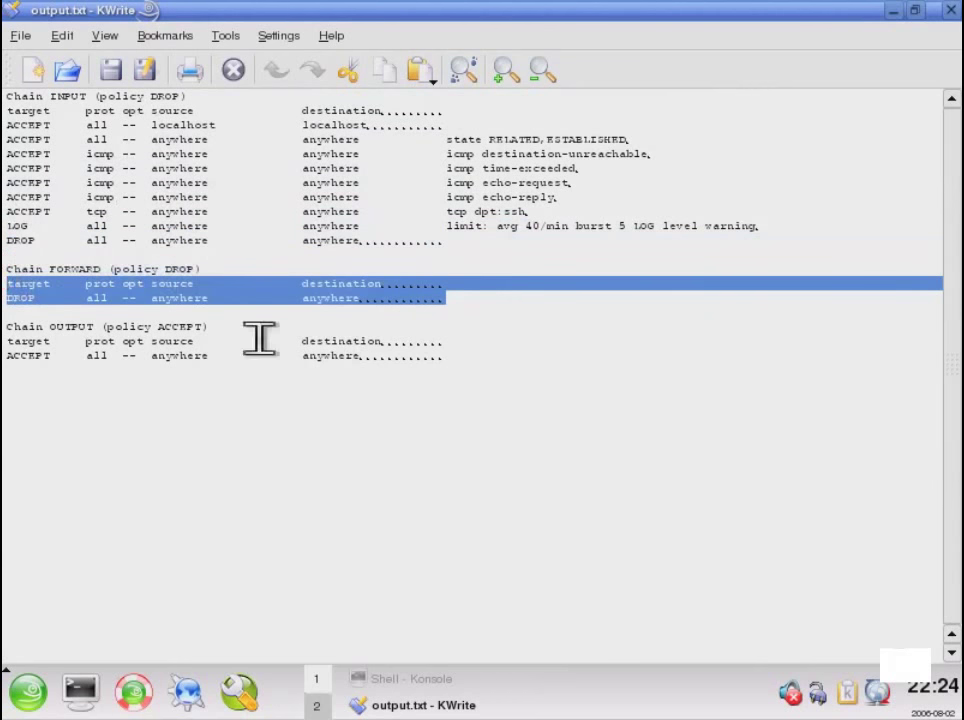
drag(418, 357, 8, 358)
click(108, 315)
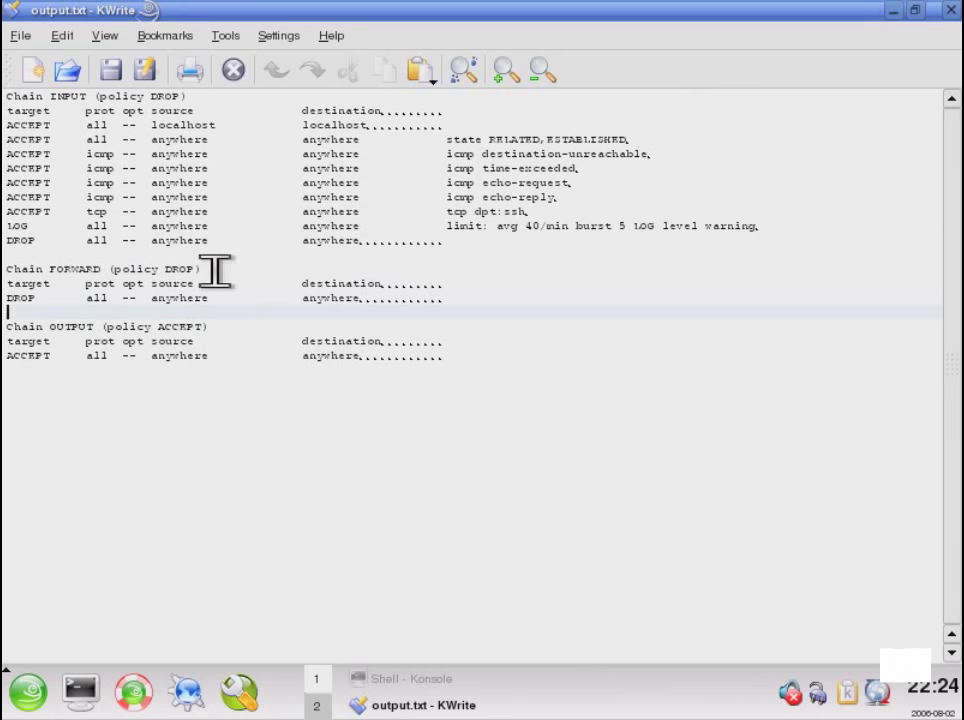
click(215, 257)
key(ctrl+alt+Return)
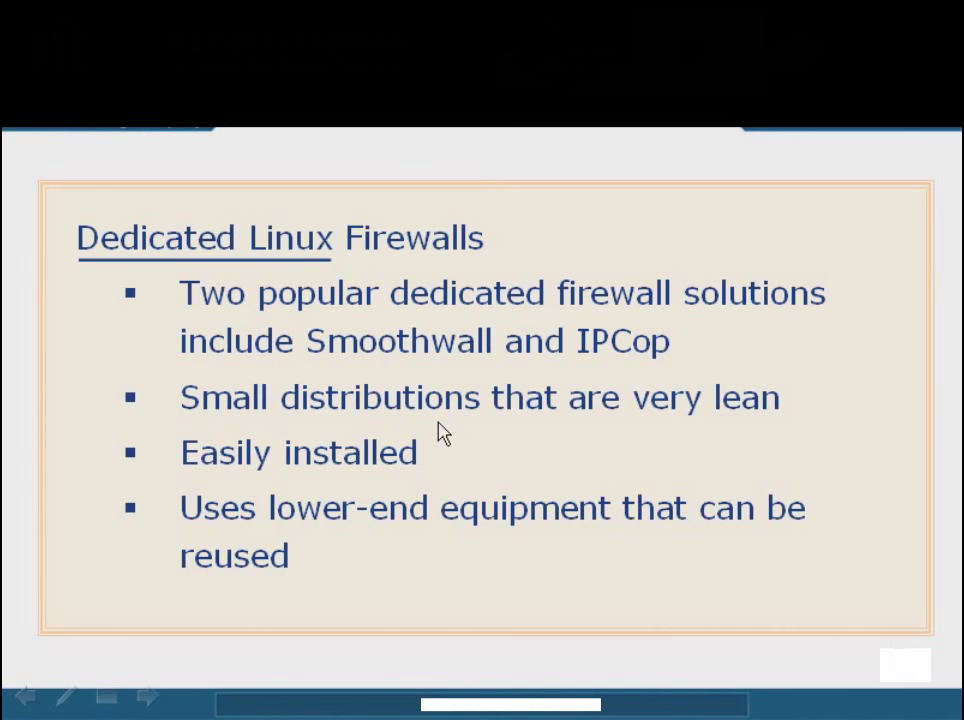
click(322, 547)
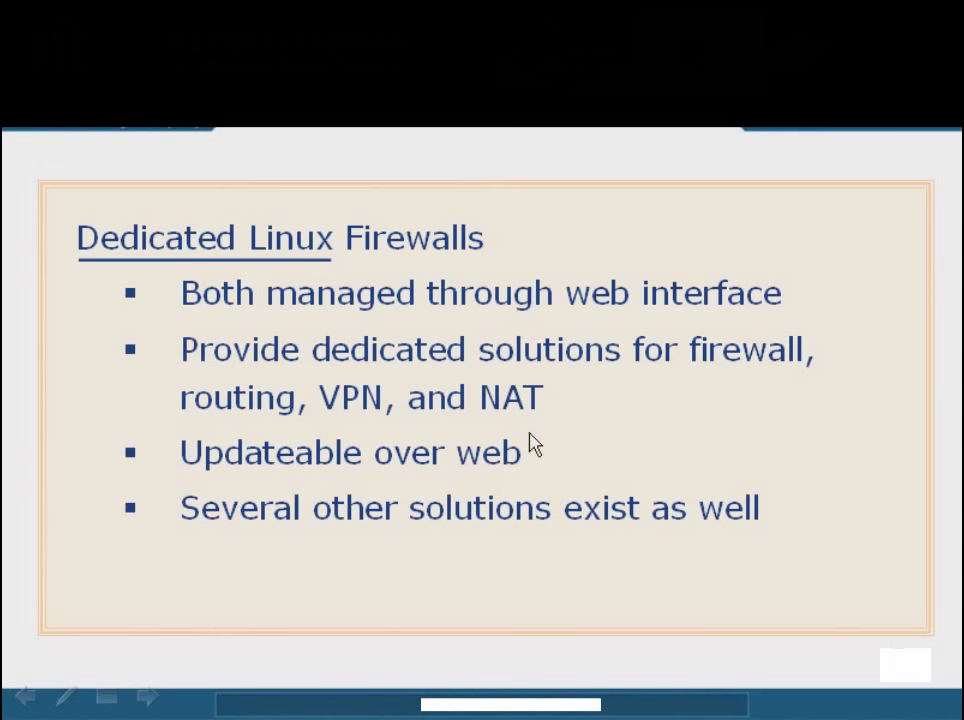
Switch to the IPCop main page in Firefox and examine its web address, connection time, IP address and uptime
key(alt+Tab)
key(alt+Tab)
key(alt+Tab)
key(alt+Tab)
key(alt+Tab)
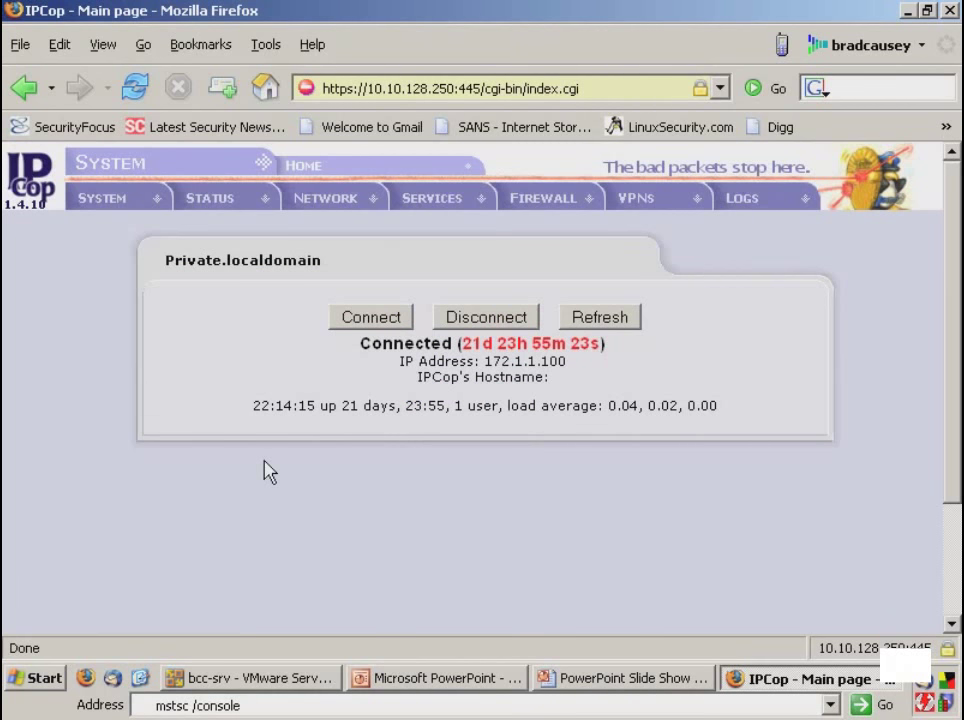
click(325, 88)
click(623, 88)
drag(608, 343, 359, 344)
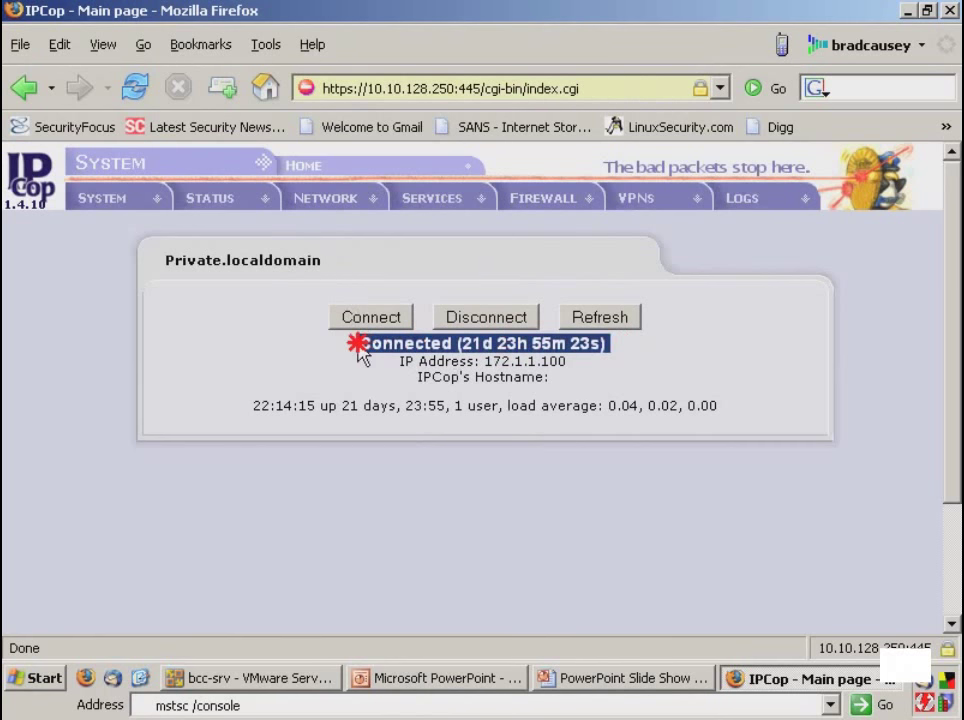
drag(572, 361, 572, 405)
click(572, 405)
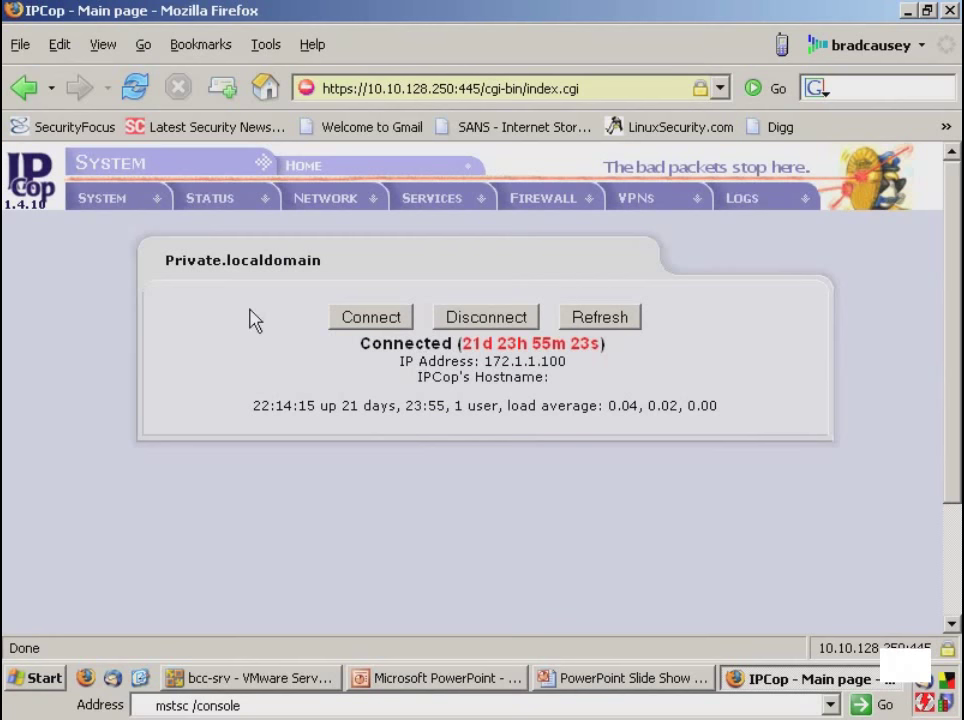
Open IPCop's IDS logs, signing in with the user name admin and the account password
mouse_move(113, 205)
mouse_move(800, 203)
click(733, 320)
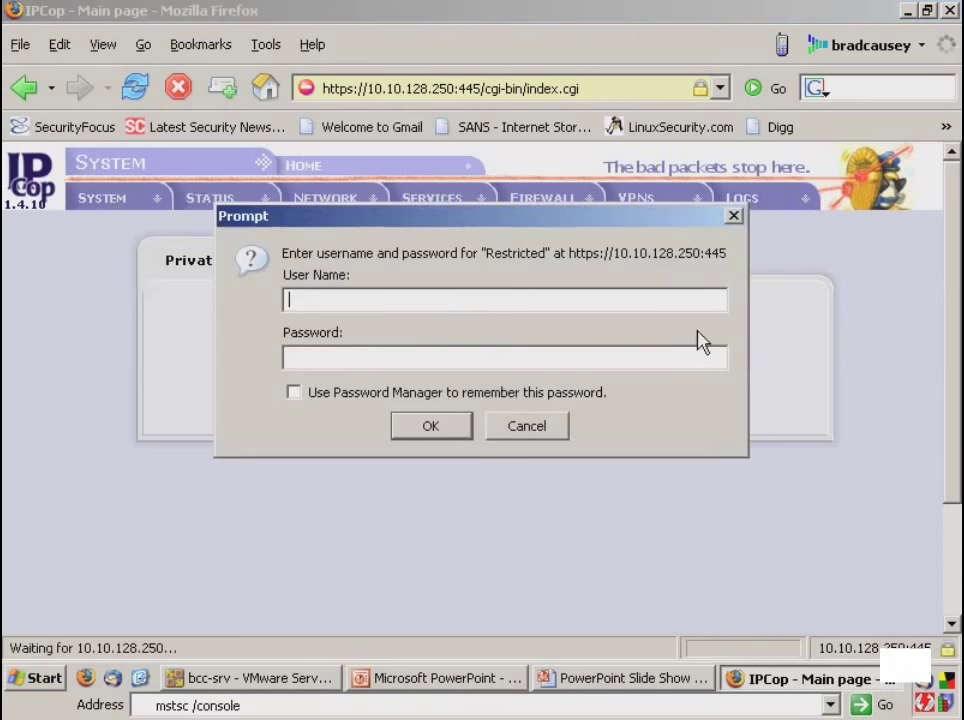
text(admin)
key(Tab)
text(***********)
key(Return)
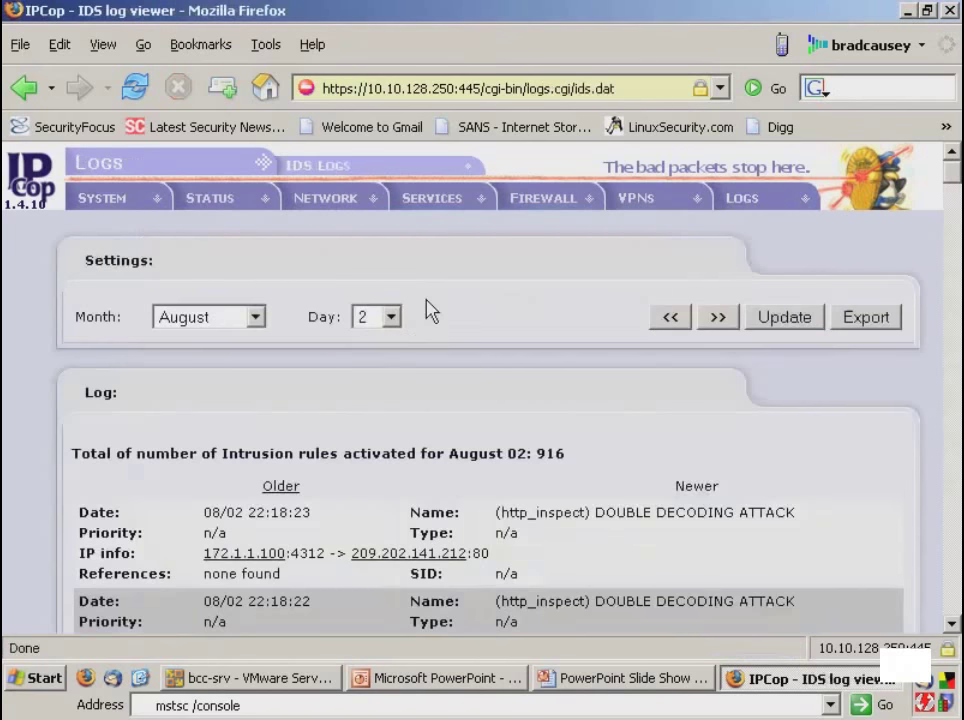
Look through the intrusion detection log entries for August 2
scroll(916, 463, down, 5)
scroll(874, 437, down, 5)
click(950, 212)
drag(953, 220, 949, 168)
Open the firewall's port forwarding configuration and examine the current TCP rule's source, destination, ports and remark
mouse_move(742, 198)
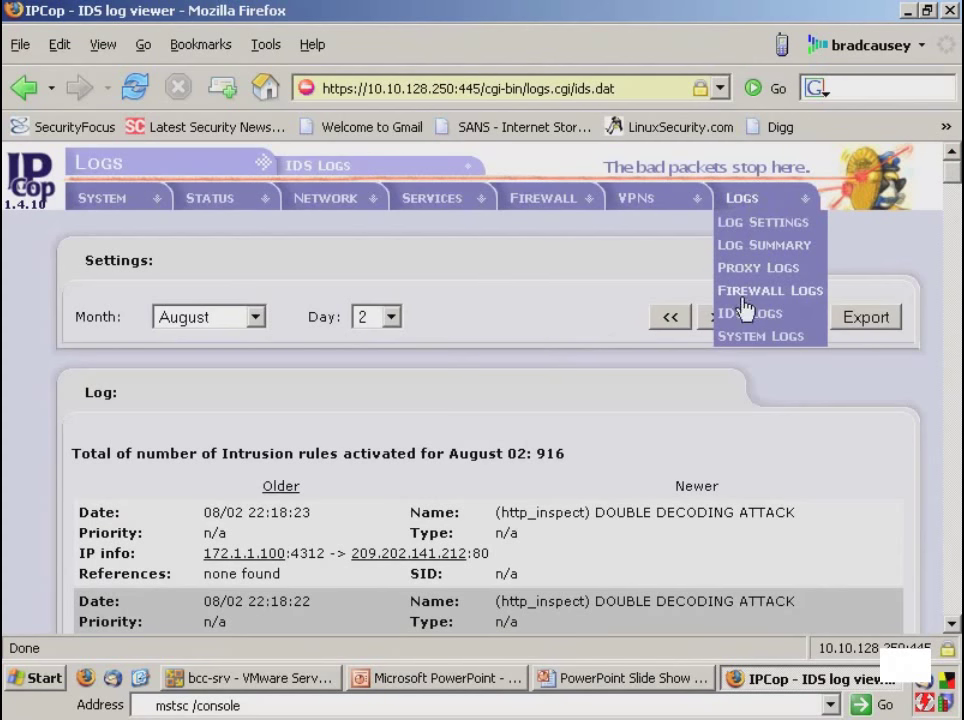
click(540, 226)
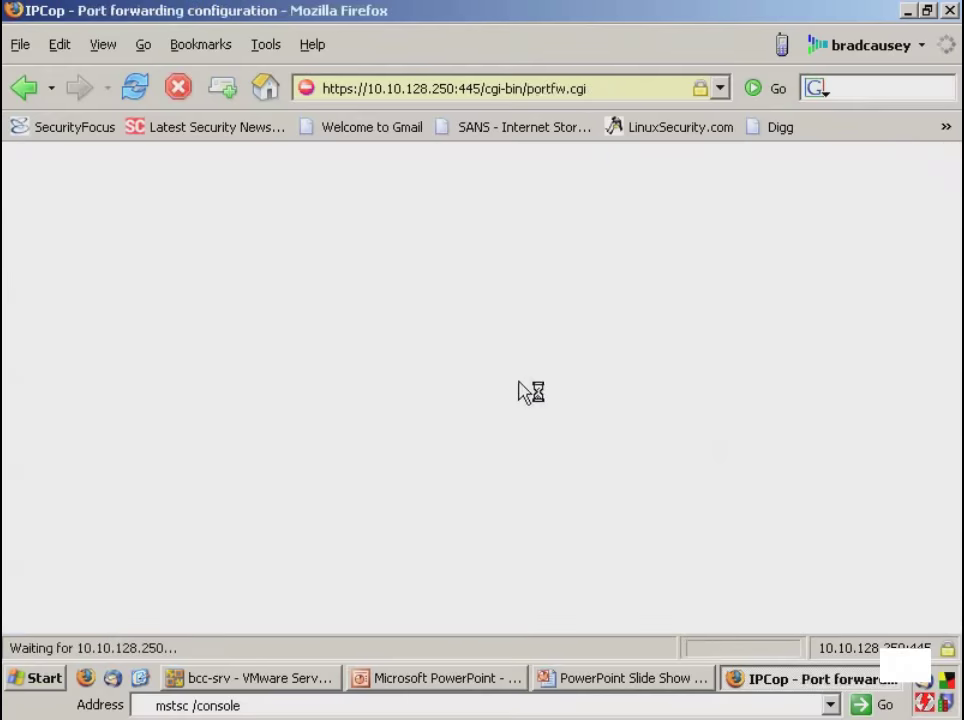
scroll(36, 420, down, 3)
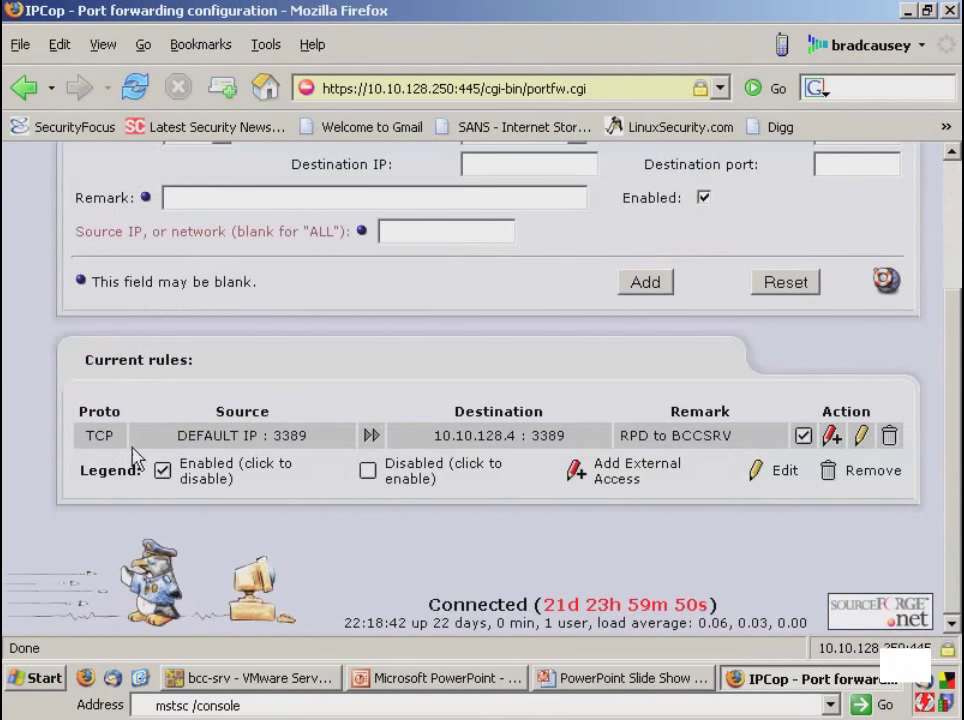
drag(85, 436, 578, 436)
click(567, 442)
drag(304, 435, 275, 434)
click(650, 435)
drag(612, 435, 645, 435)
click(550, 428)
double_click(671, 435)
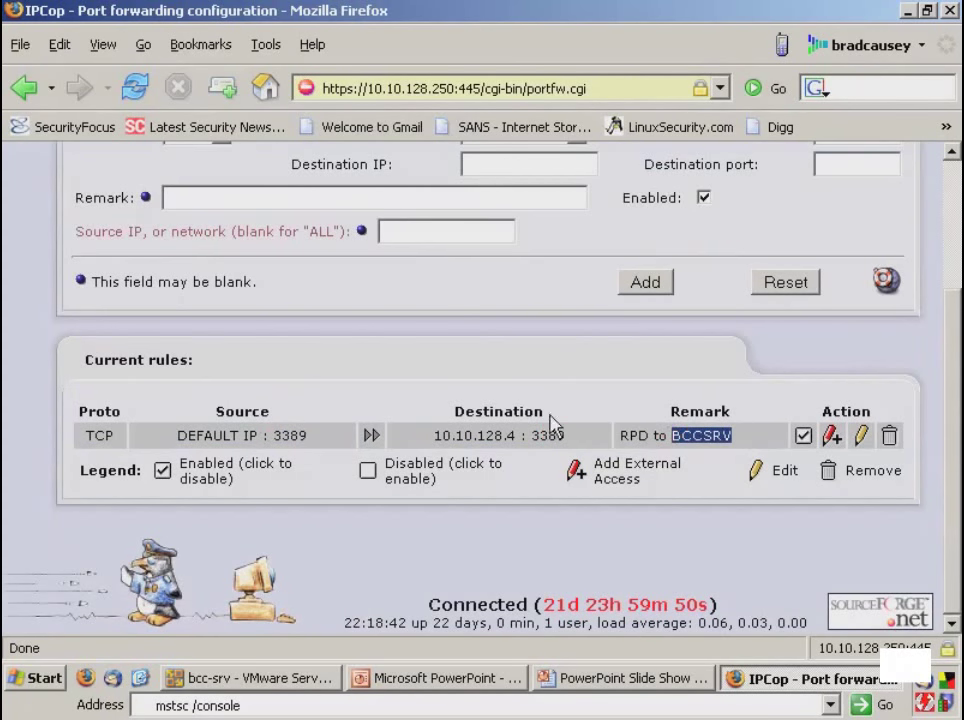
drag(517, 435, 435, 435)
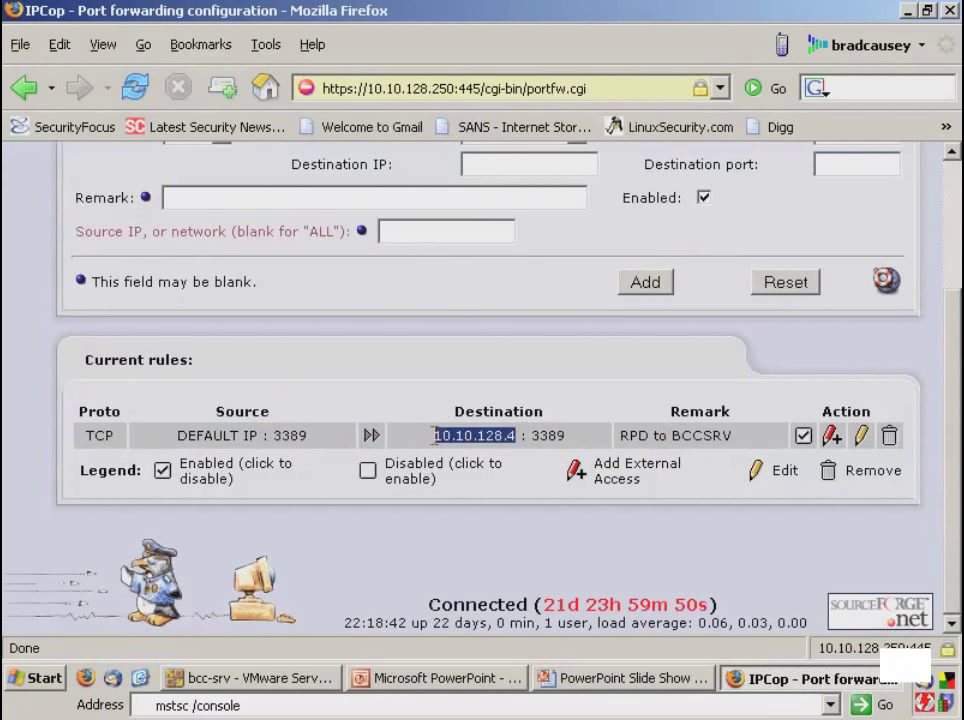
click(437, 421)
scroll(352, 309, up, 3)
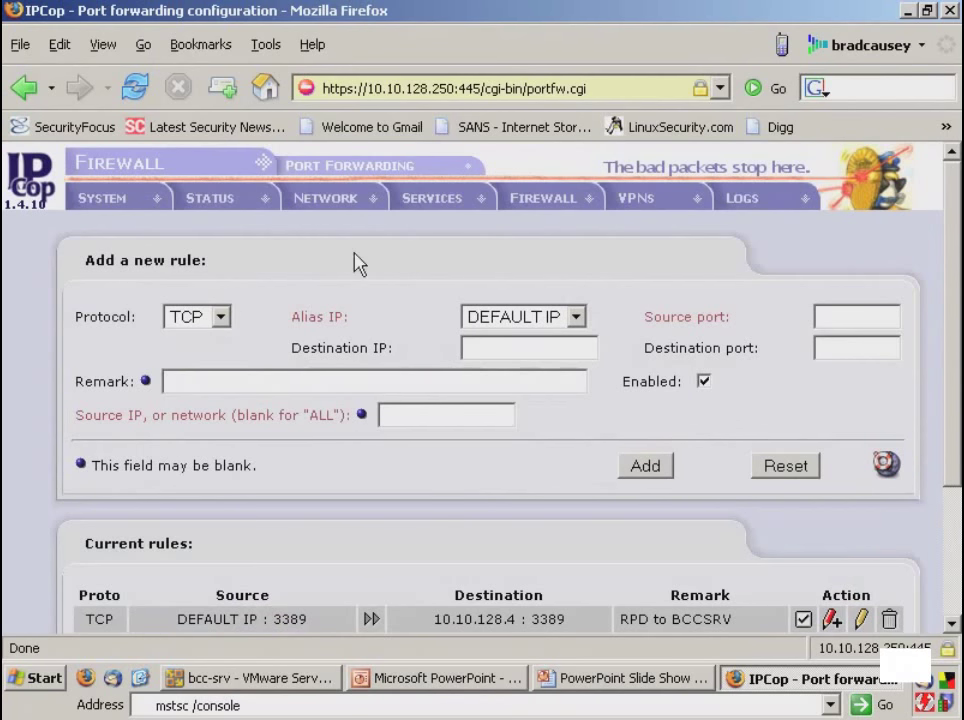
Open the system status page and examine which services are running or stopped, including NTP, secure shell and VPN
mouse_move(219, 209)
click(190, 222)
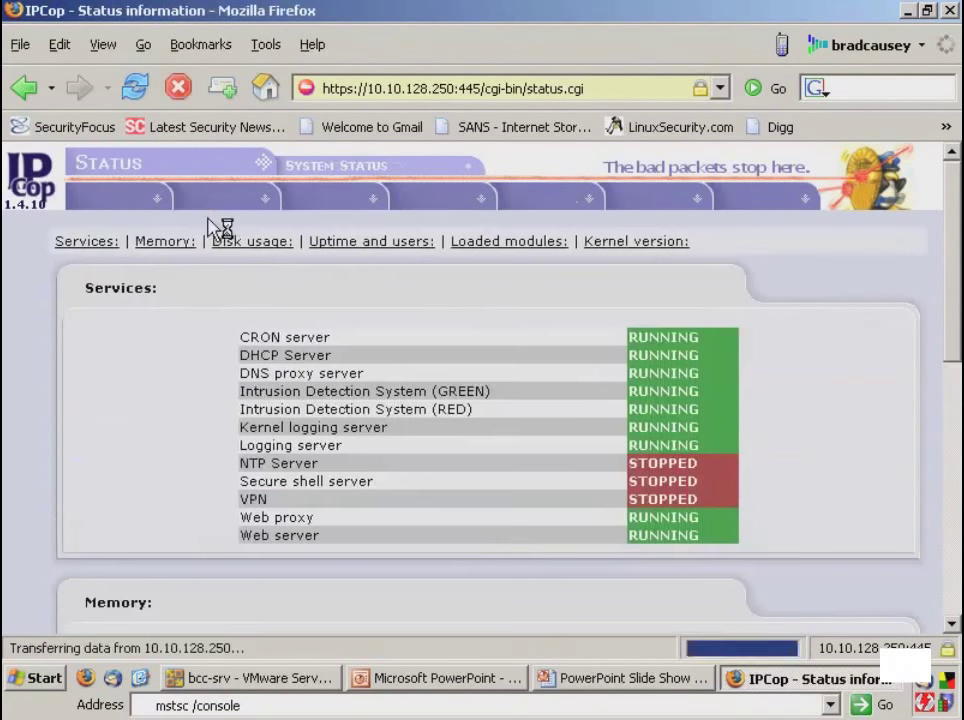
triple_click(610, 354)
click(719, 368)
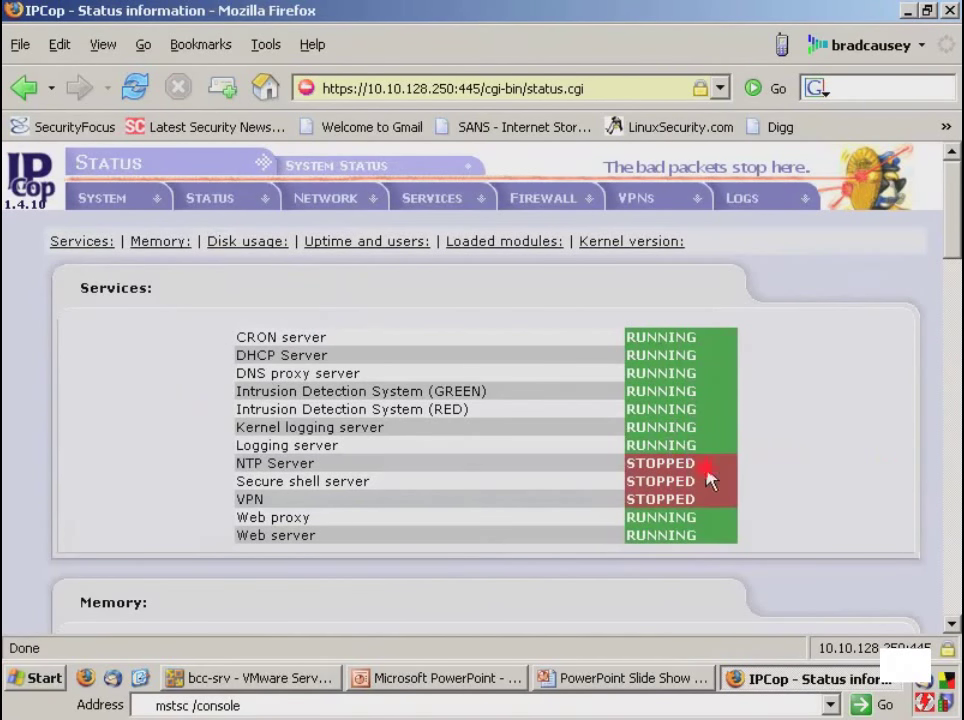
double_click(652, 466)
click(712, 491)
double_click(656, 481)
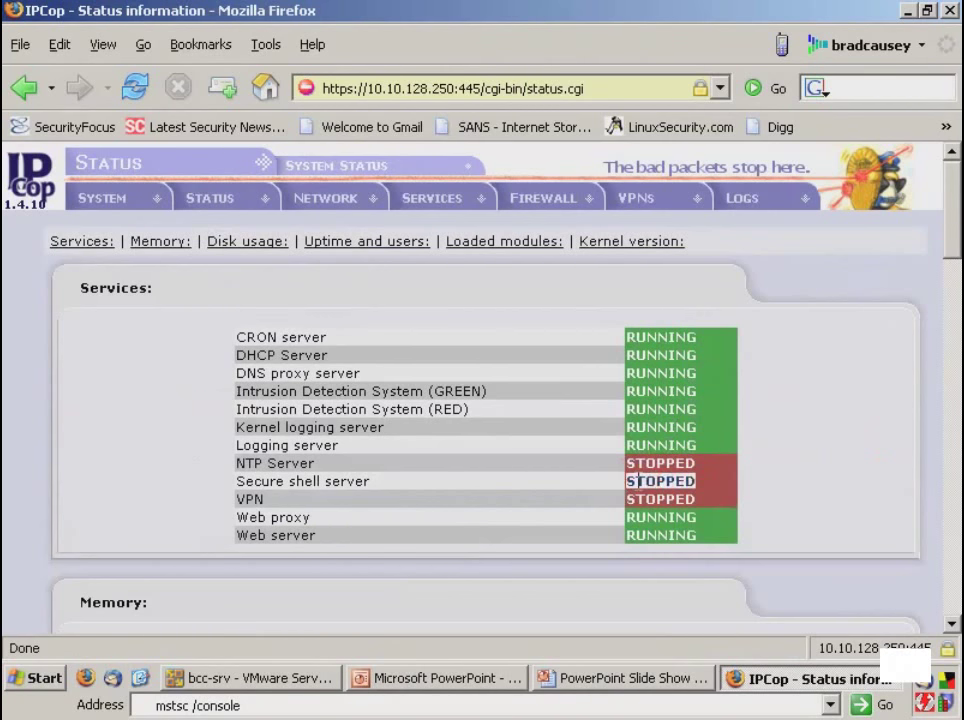
double_click(660, 499)
triple_click(502, 483)
click(131, 441)
Examine the RAM, buffers/cache and swap usage in the status page's Memory section
scroll(284, 449, down, 4)
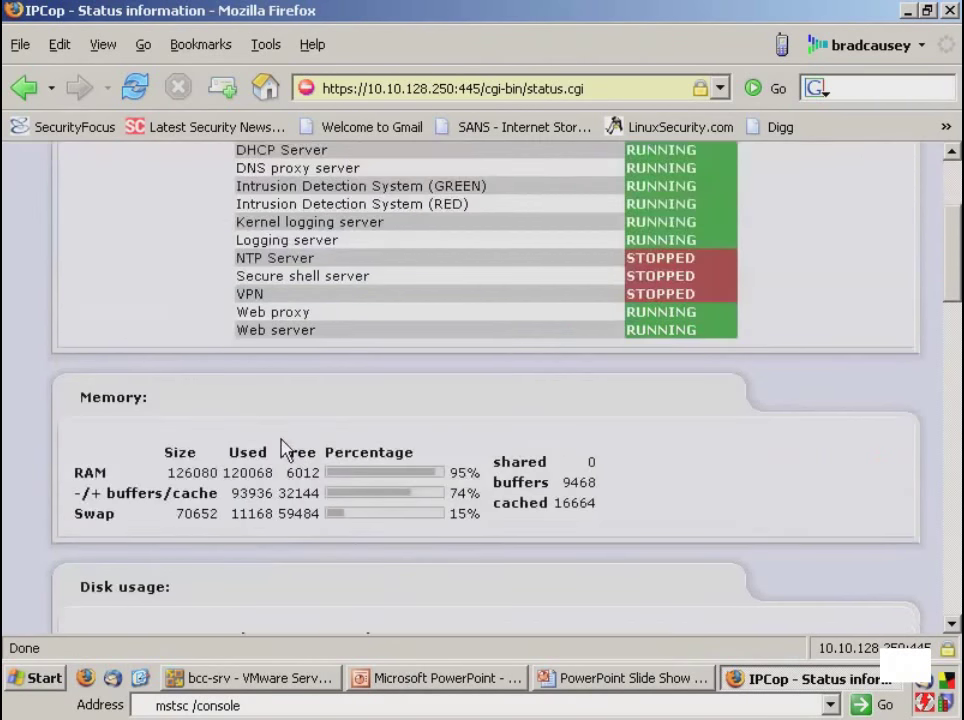
drag(155, 457, 359, 534)
scroll(359, 534, up, 5)
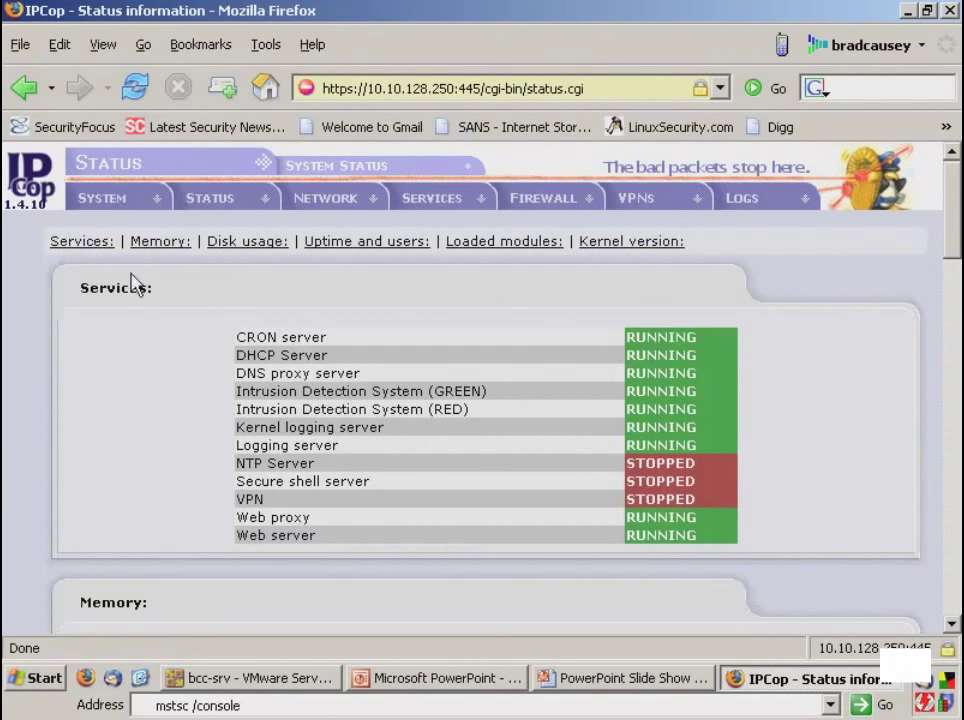
Open IPCop's system updates page
mouse_move(104, 210)
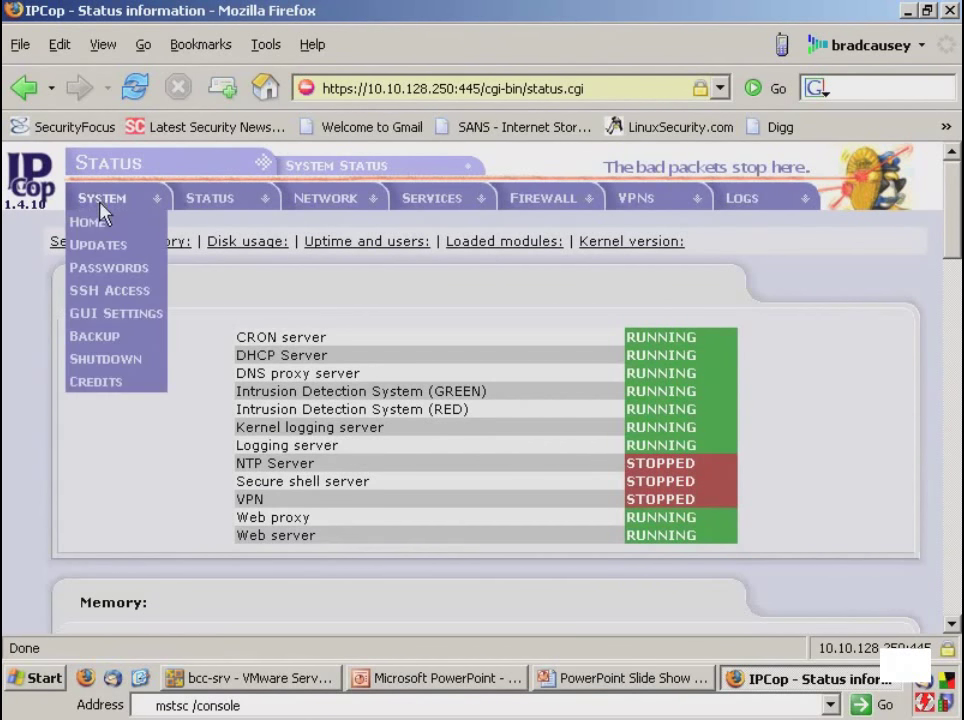
click(100, 247)
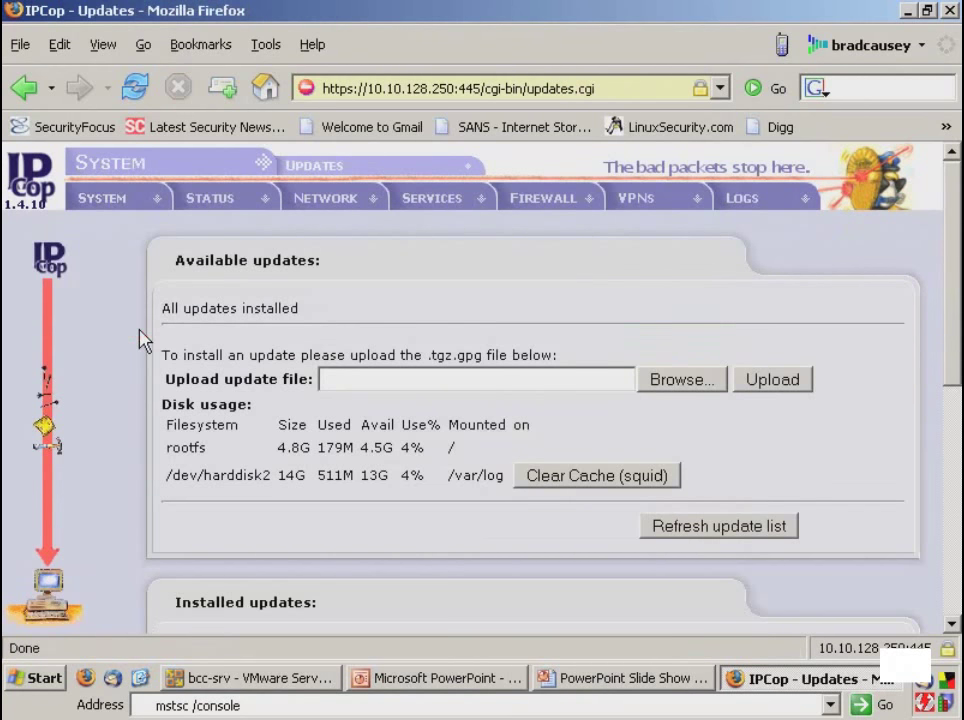
Look over the system updates page and refresh the list of available updates
scroll(140, 340, down, 8)
scroll(140, 340, up, 6)
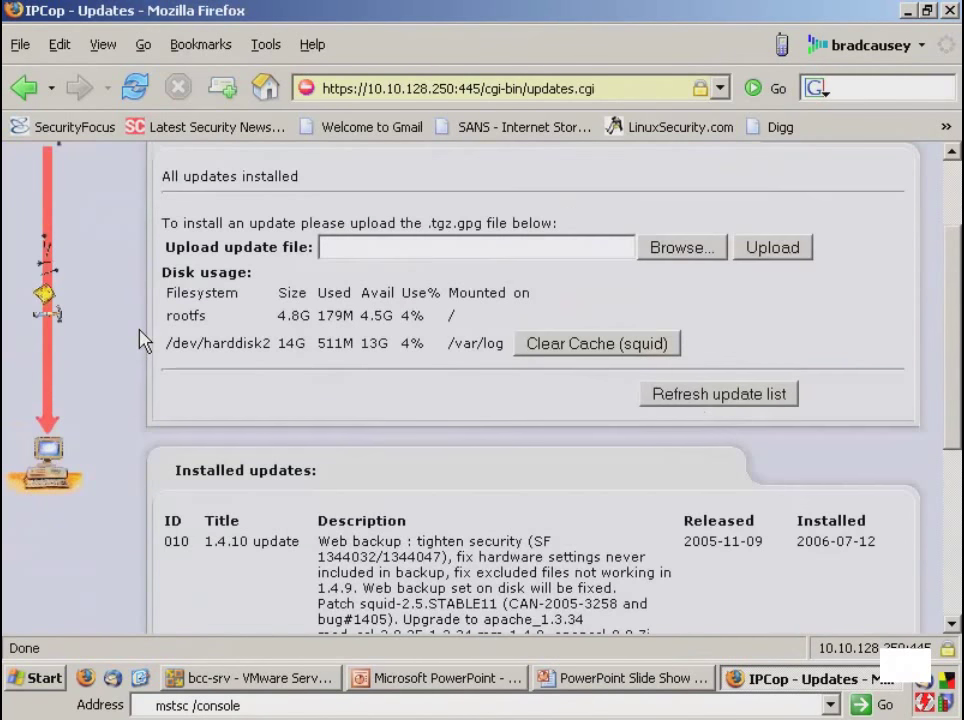
click(695, 400)
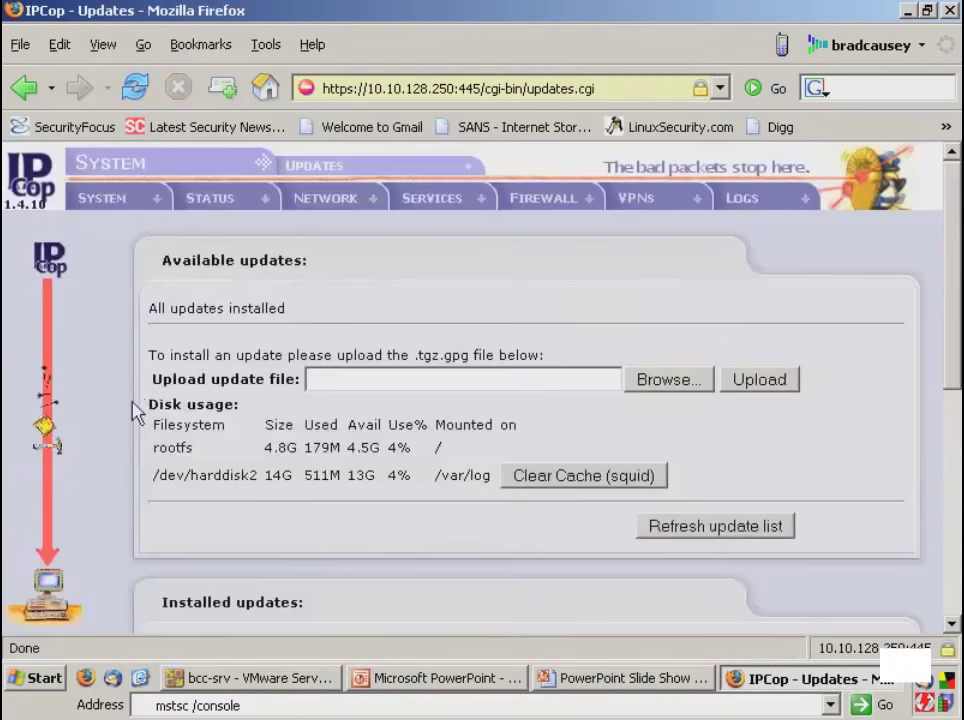
Examine the Installed updates section of the system updates page
scroll(133, 408, down, 5)
scroll(133, 415, up, 3)
click(146, 535)
drag(146, 535, 290, 537)
click(290, 538)
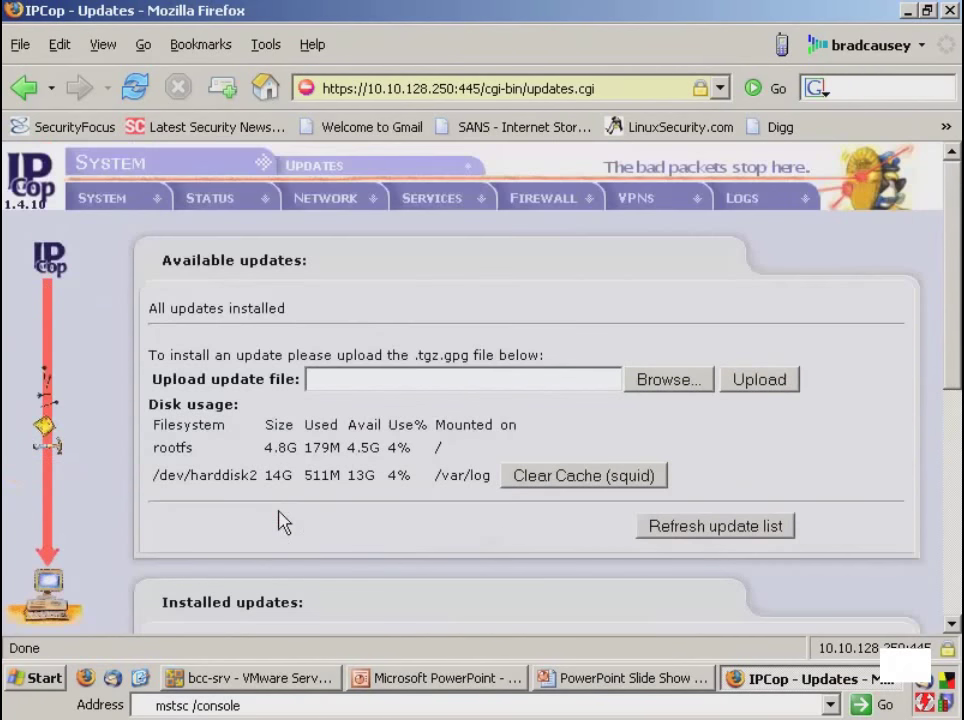
scroll(280, 520, up, 3)
Open the Intrusion Detection service page and examine the Snort interface and rules update options
mouse_move(441, 208)
click(441, 335)
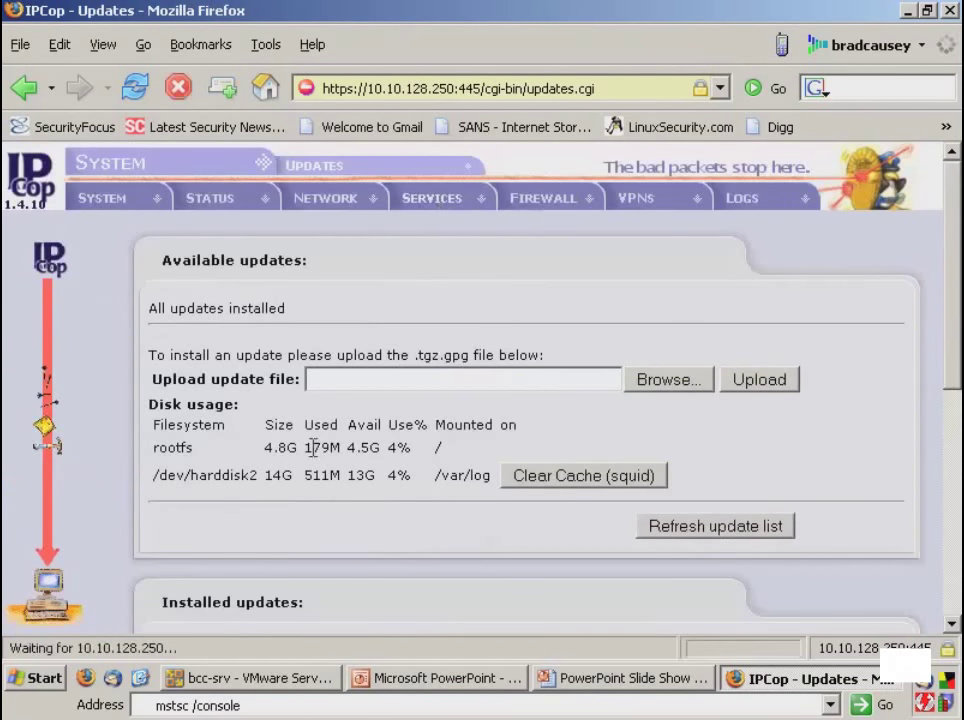
scroll(86, 541, down, 3)
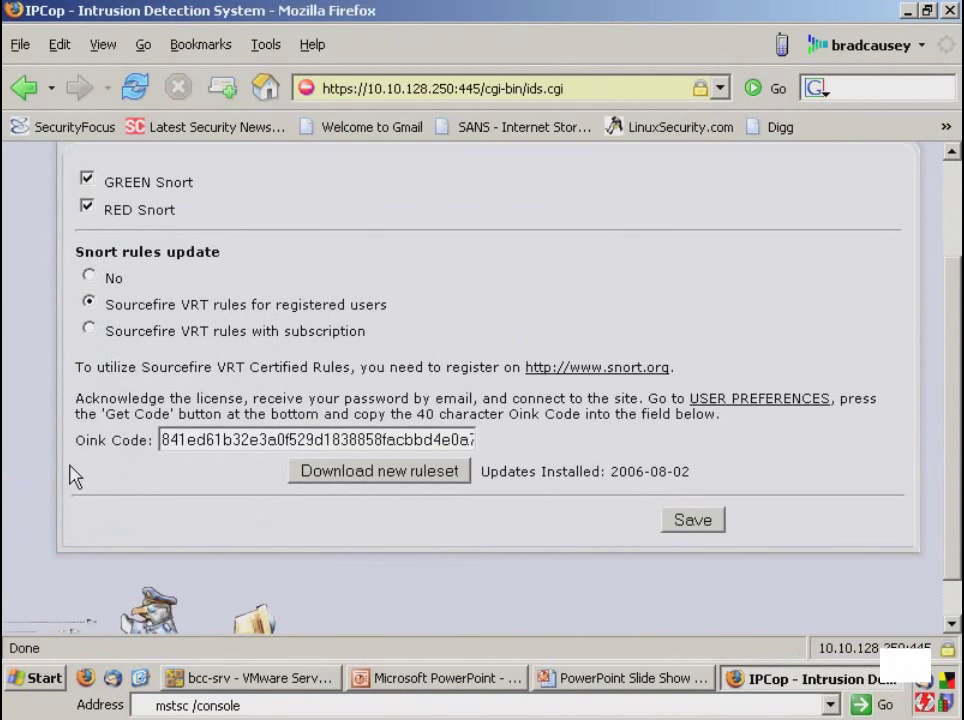
scroll(75, 477, up, 2)
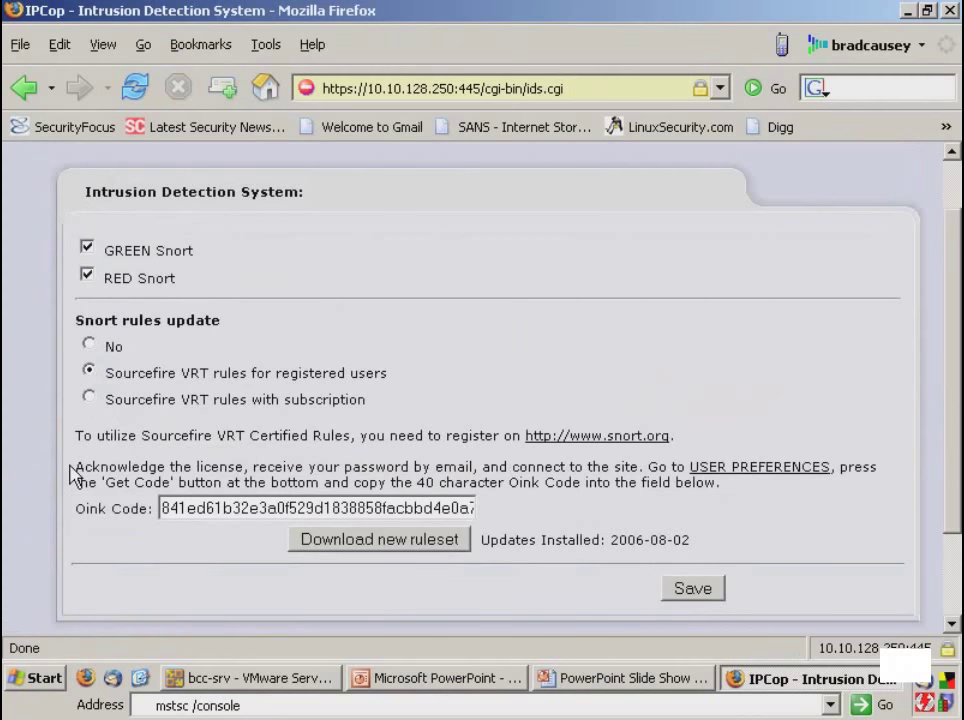
Examine the Oink Code field and the installation date of the Snort ruleset updates
drag(177, 508, 420, 509)
click(420, 509)
scroll(535, 550, down, 2)
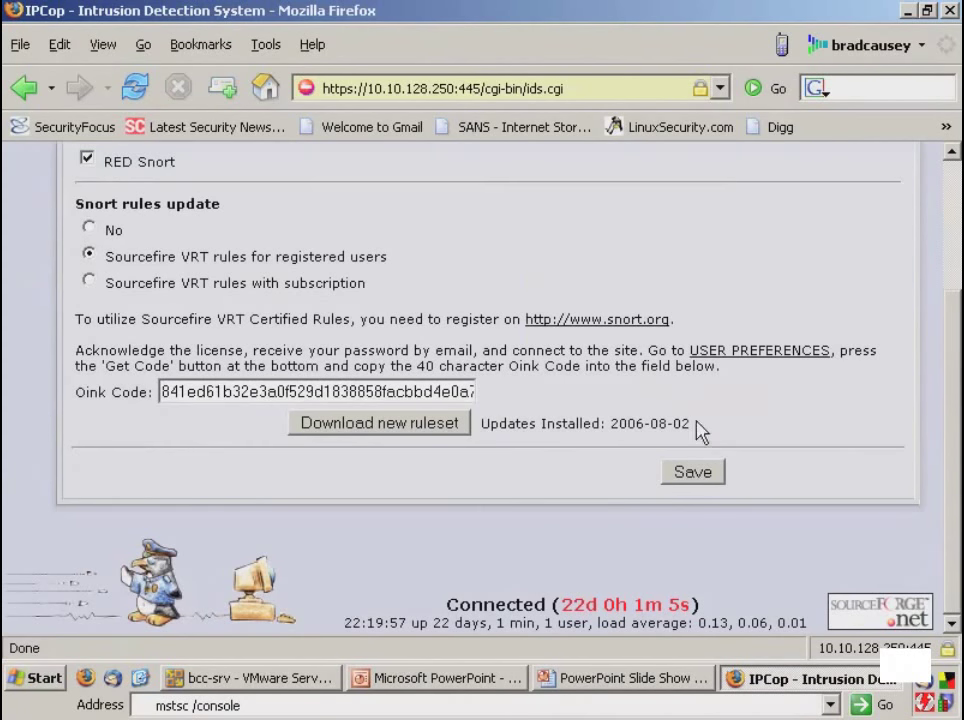
drag(697, 431, 524, 427)
click(524, 427)
scroll(511, 477, up, 4)
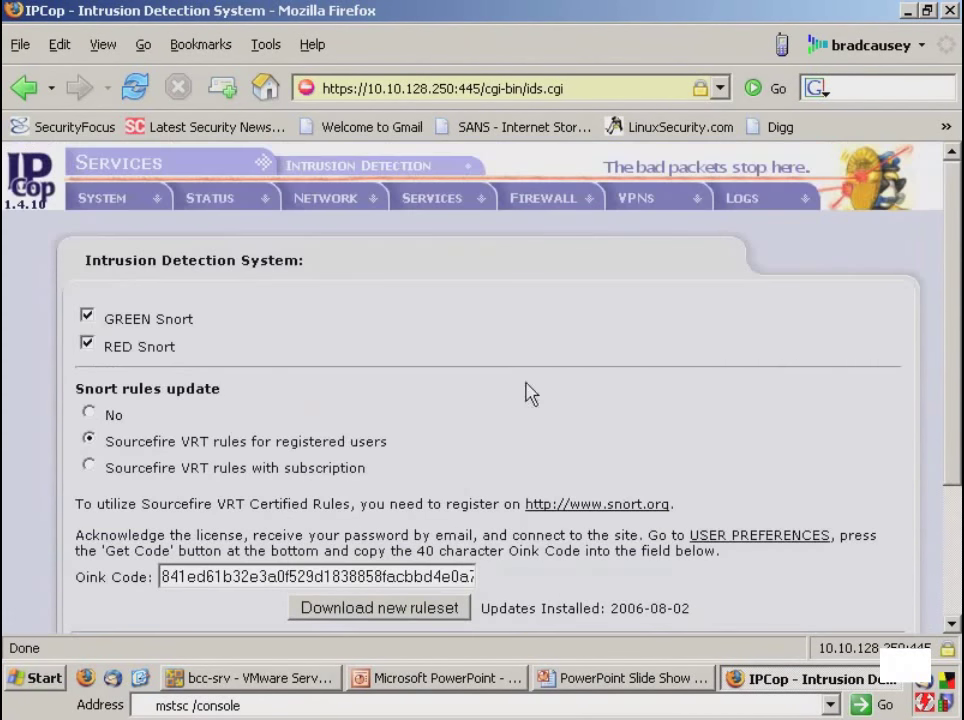